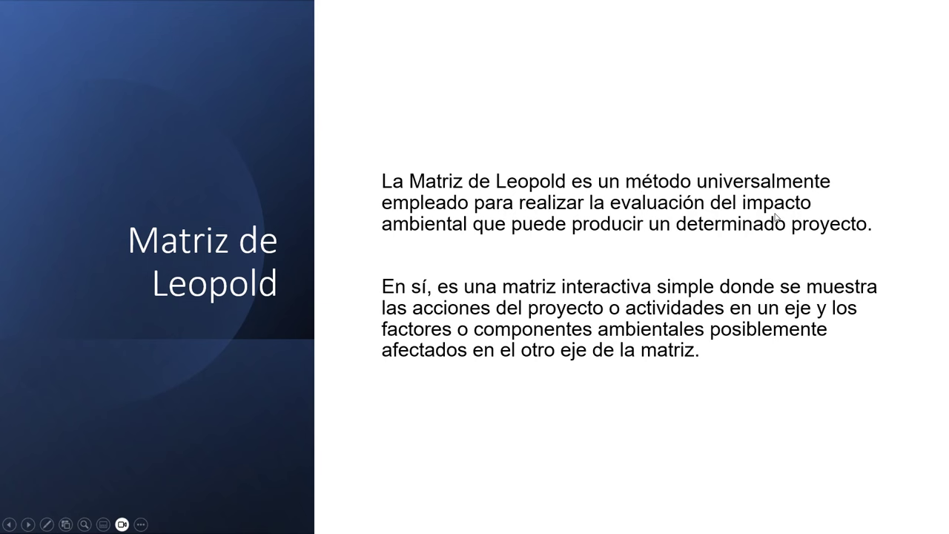
Advance past the matrix-construction and value-assignment slides to the magnitude and importance rating tables
{"action": "left_click", "coordinate": [513, 222]}
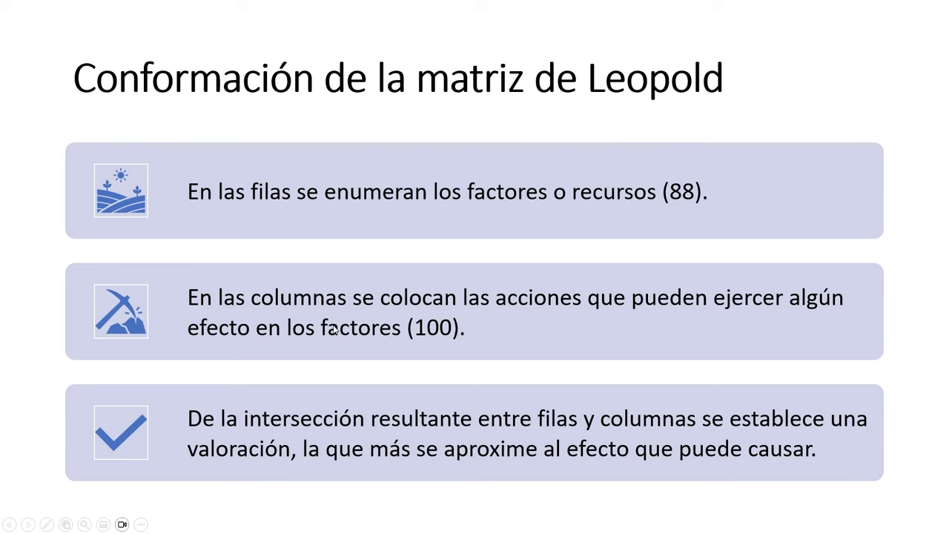
{"action": "left_click", "coordinate": [495, 336]}
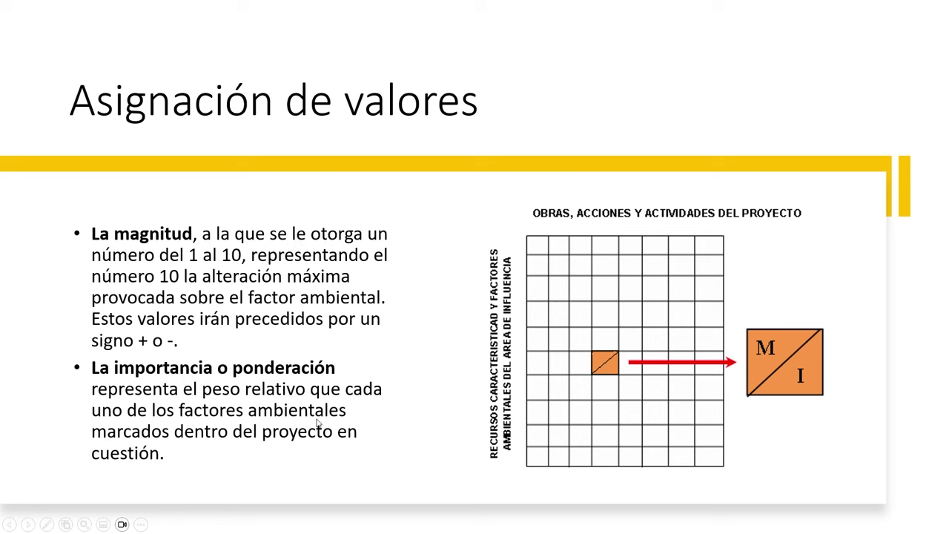
{"action": "left_click", "coordinate": [301, 428]}
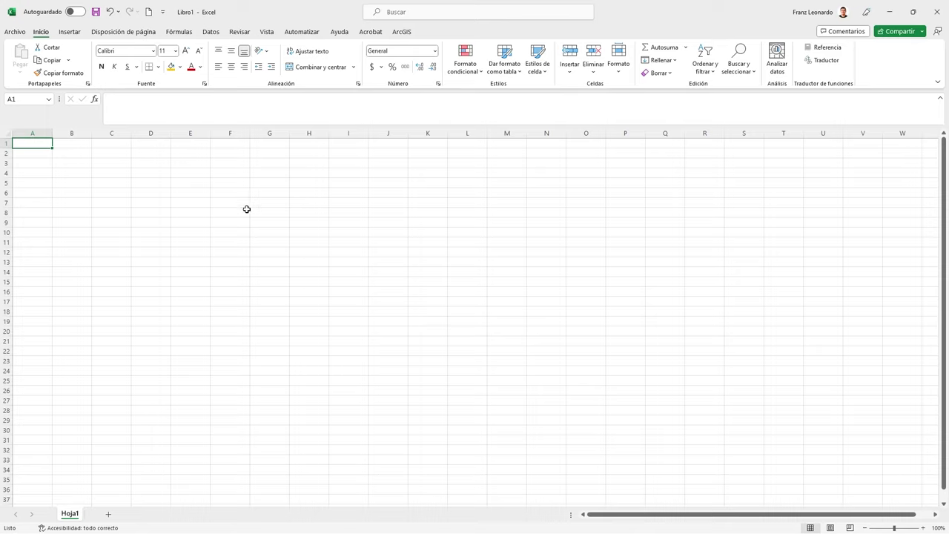
Zoom the sheet to 120% and put an outside border around E8:F9
{"action": "left_click", "coordinate": [924, 528]}
{"action": "left_click", "coordinate": [924, 528]}
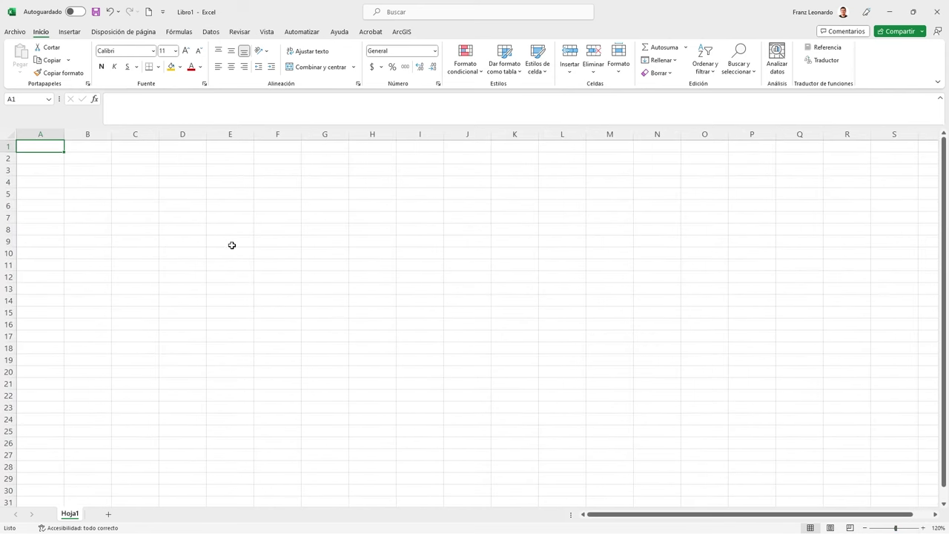
{"action": "left_click_drag", "start_coordinate": [222, 227], "coordinate": [288, 243]}
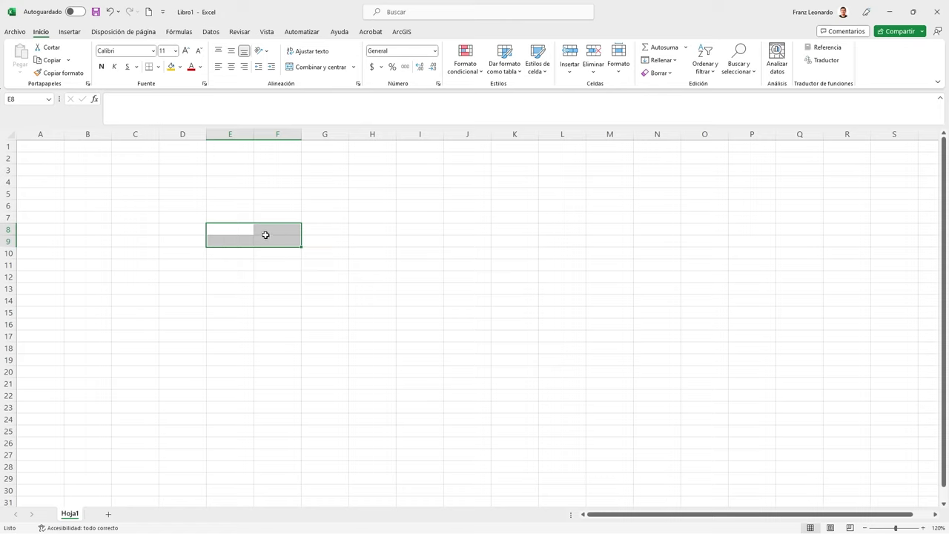
{"action": "left_click", "coordinate": [159, 69]}
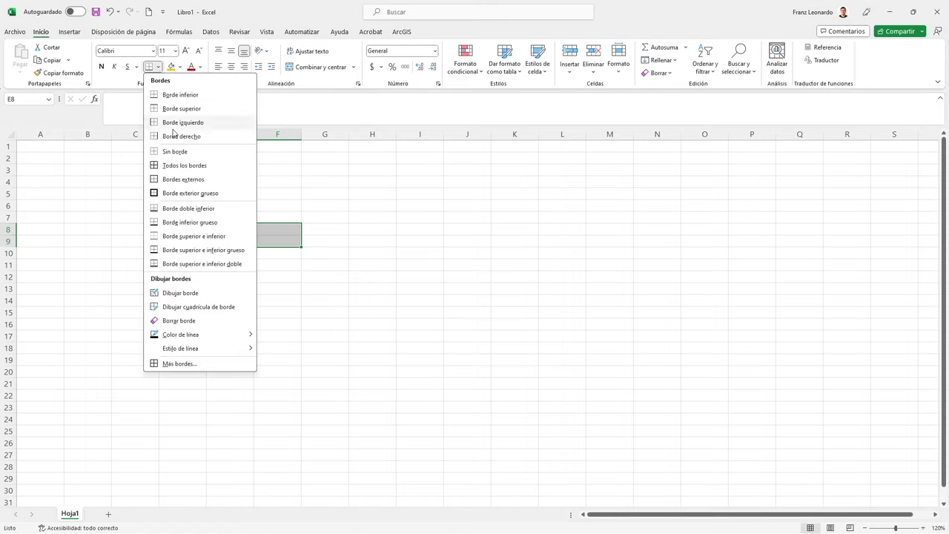
{"action": "left_click", "coordinate": [174, 180]}
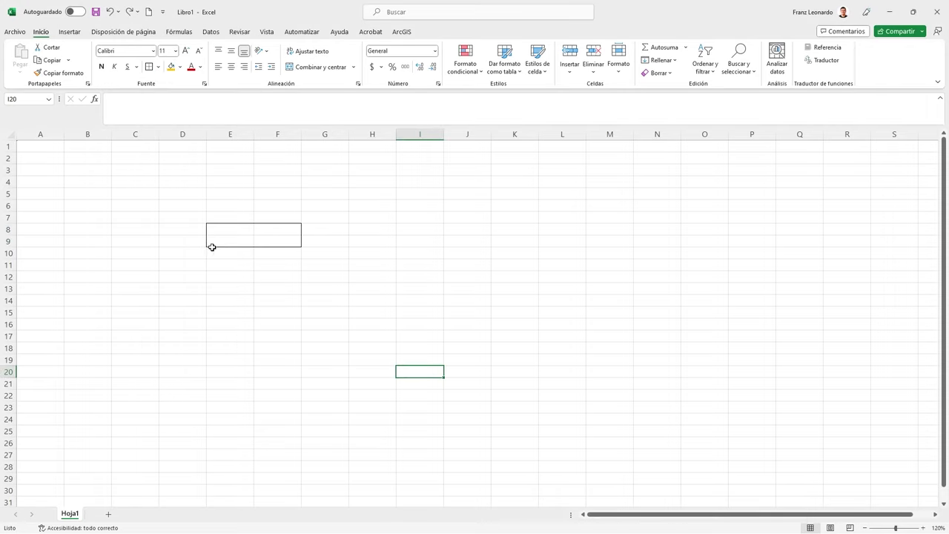
Add a rising diagonal border to cell F8 through Format Cells
{"action": "left_click", "coordinate": [269, 230]}
{"action": "right_click", "coordinate": [270, 230]}
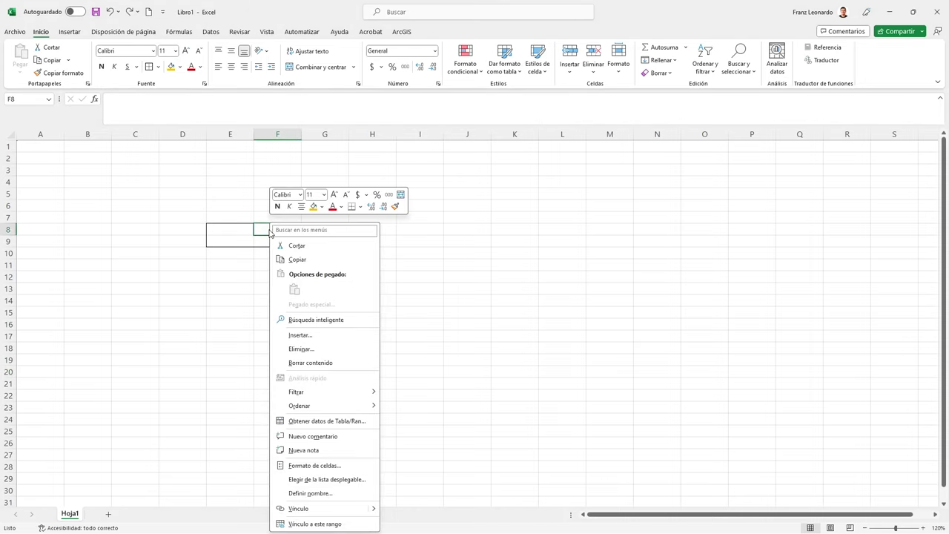
{"action": "left_click", "coordinate": [310, 467]}
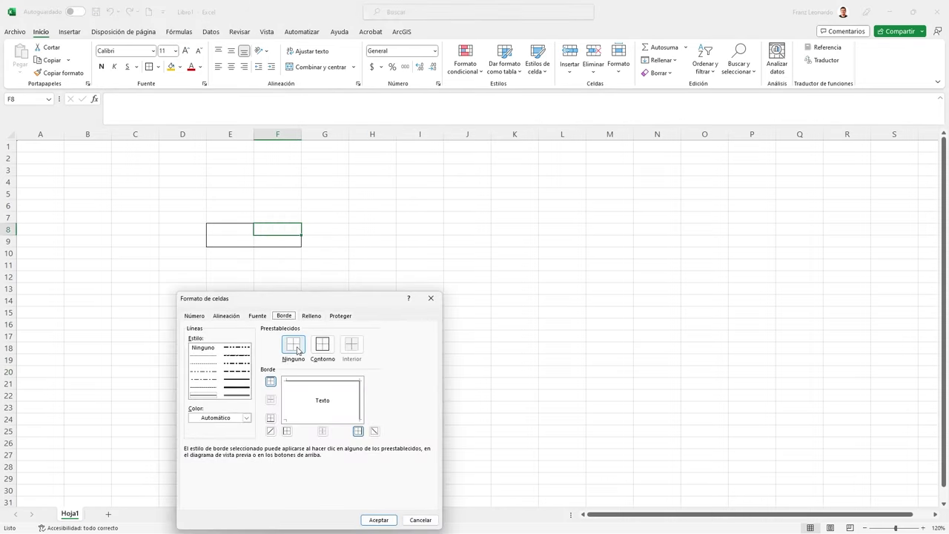
{"action": "left_click", "coordinate": [538, 197]}
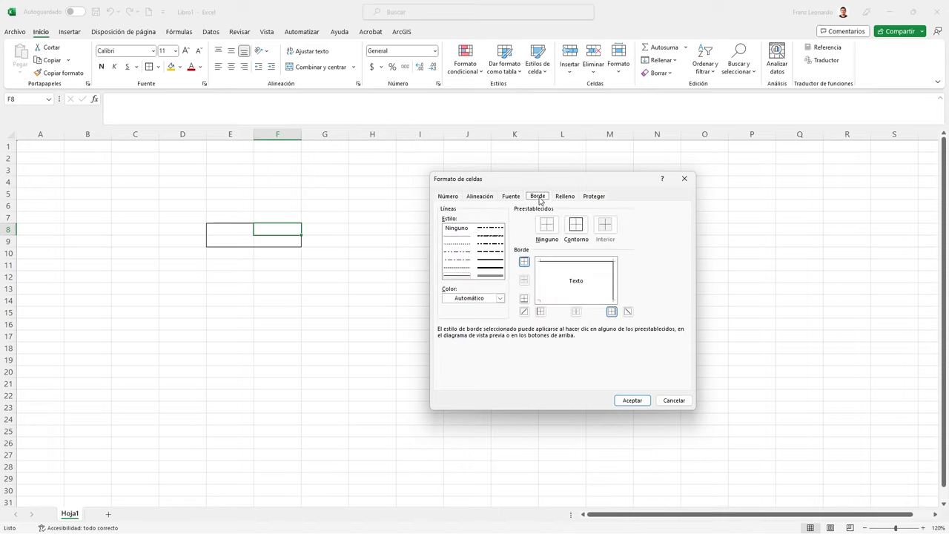
{"action": "left_click", "coordinate": [524, 312]}
{"action": "left_click", "coordinate": [632, 401]}
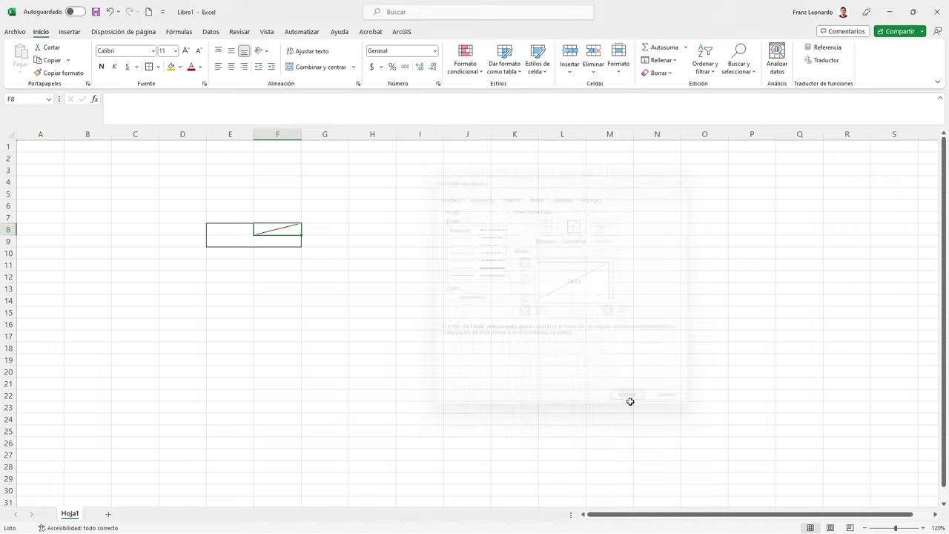
{"action": "left_click", "coordinate": [373, 301]}
Add a rising diagonal border to cell E9 with Ctrl+1
{"action": "left_click", "coordinate": [223, 242]}
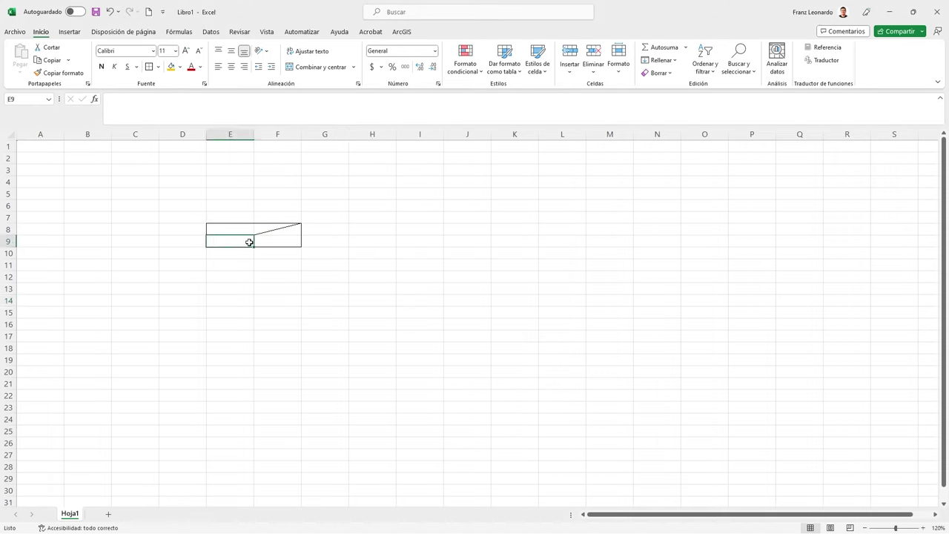
{"action": "key", "text": "ctrl+1"}
{"action": "left_click", "coordinate": [385, 286]}
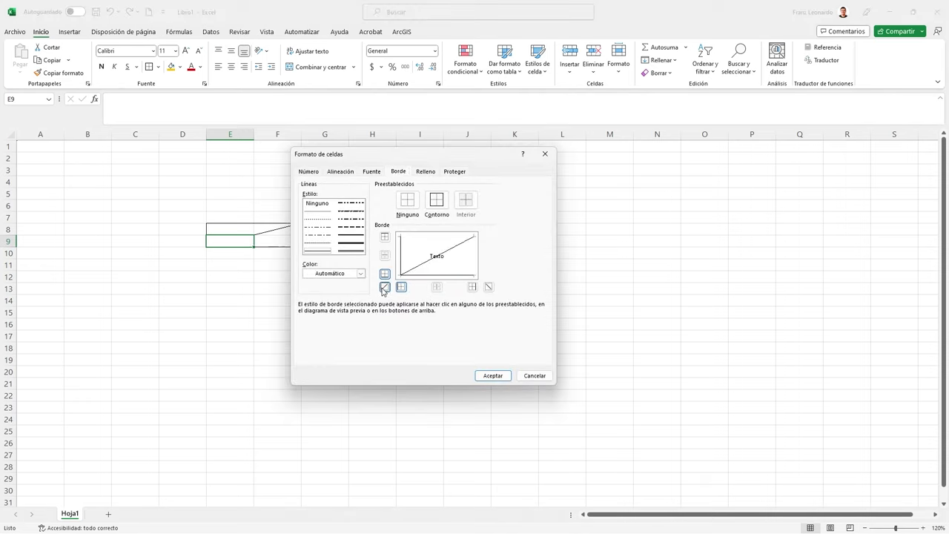
{"action": "left_click", "coordinate": [493, 375]}
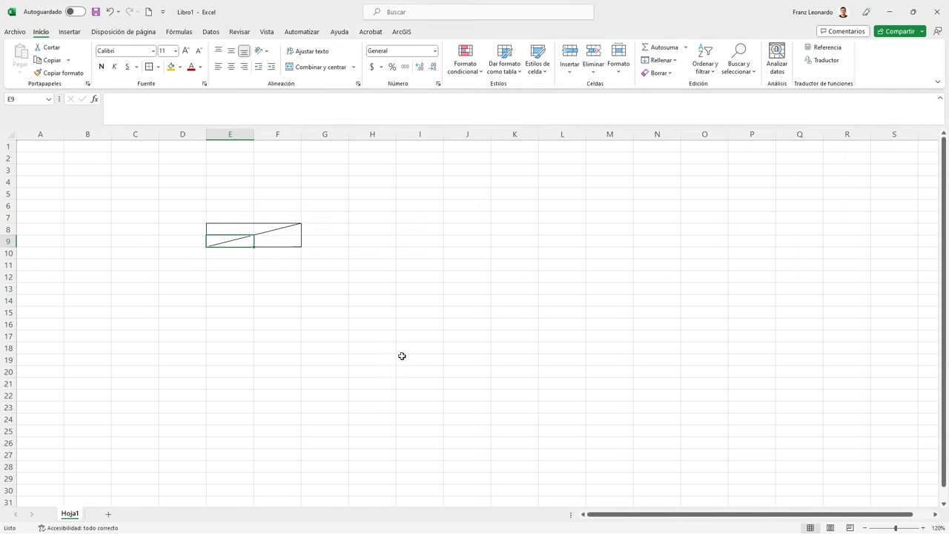
{"action": "left_click", "coordinate": [377, 349]}
Narrow columns E–F, heighten rows 8–9, and label E8 'M' and F9 'I'
{"action": "mouse_move", "coordinate": [255, 134]}
{"action": "left_mouse_down"}
{"action": "mouse_move", "coordinate": [243, 134]}
{"action": "mouse_move", "coordinate": [278, 134]}
{"action": "left_mouse_up"}
{"action": "left_click", "coordinate": [219, 235]}
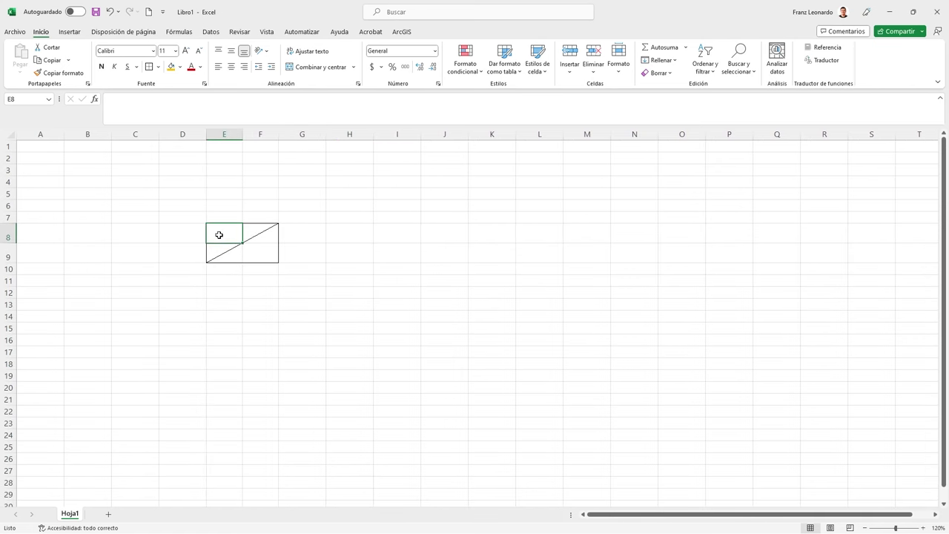
{"action": "type", "text": "M"}
{"action": "left_click", "coordinate": [256, 259]}
{"action": "type", "text": "I"}
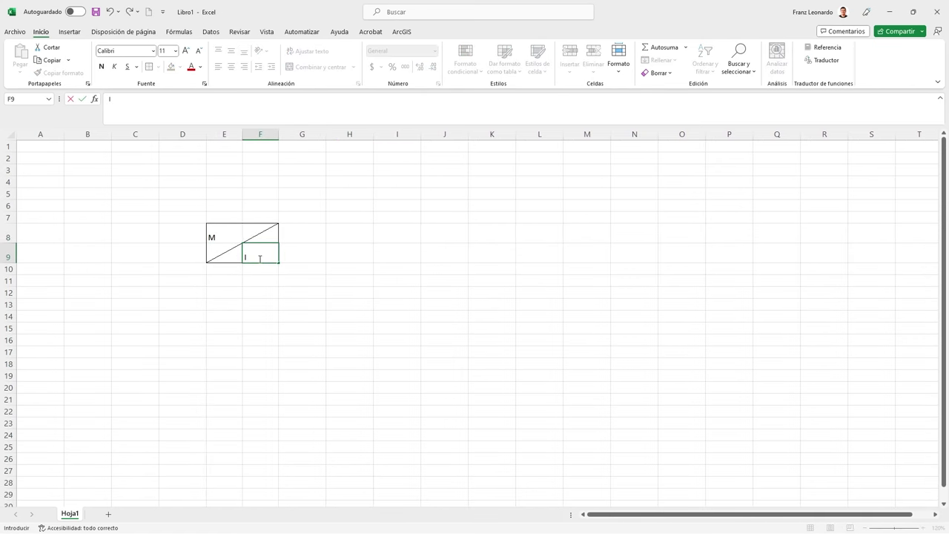
{"action": "key", "text": "Return"}
{"action": "left_click_drag", "start_coordinate": [225, 232], "coordinate": [258, 256]}
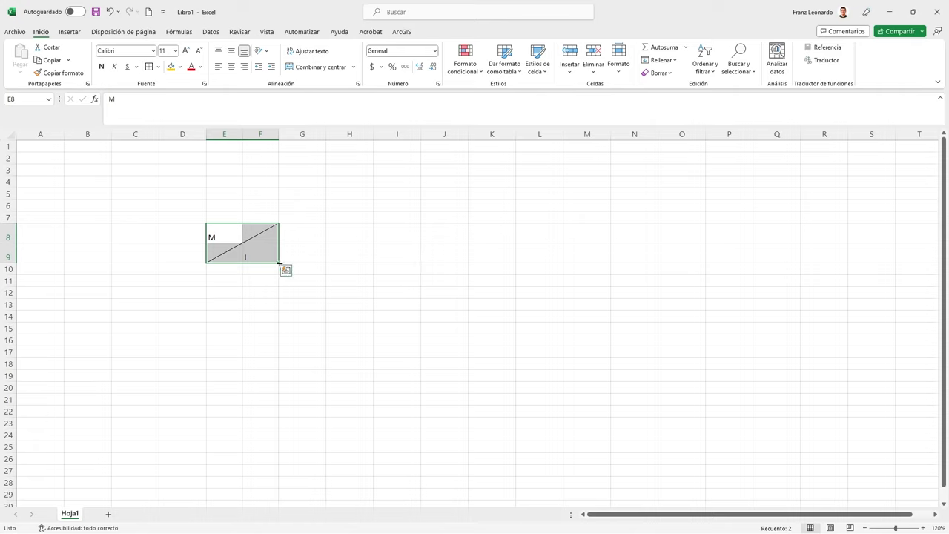
Copy the M/I box across to column P and clear the labels from G8:P9
{"action": "left_click_drag", "start_coordinate": [279, 263], "coordinate": [743, 258]}
{"action": "left_click", "coordinate": [595, 305]}
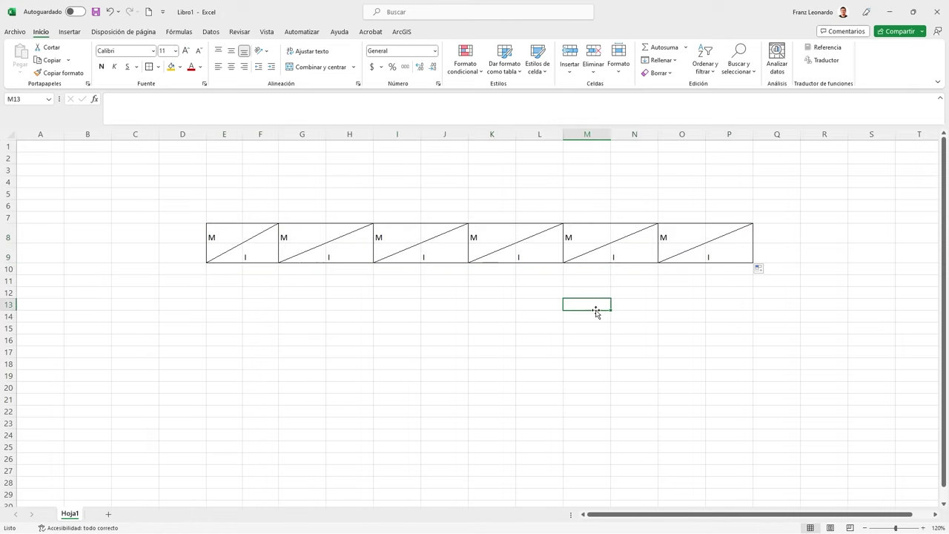
{"action": "left_click_drag", "start_coordinate": [297, 238], "coordinate": [710, 253]}
{"action": "key", "text": "Delete"}
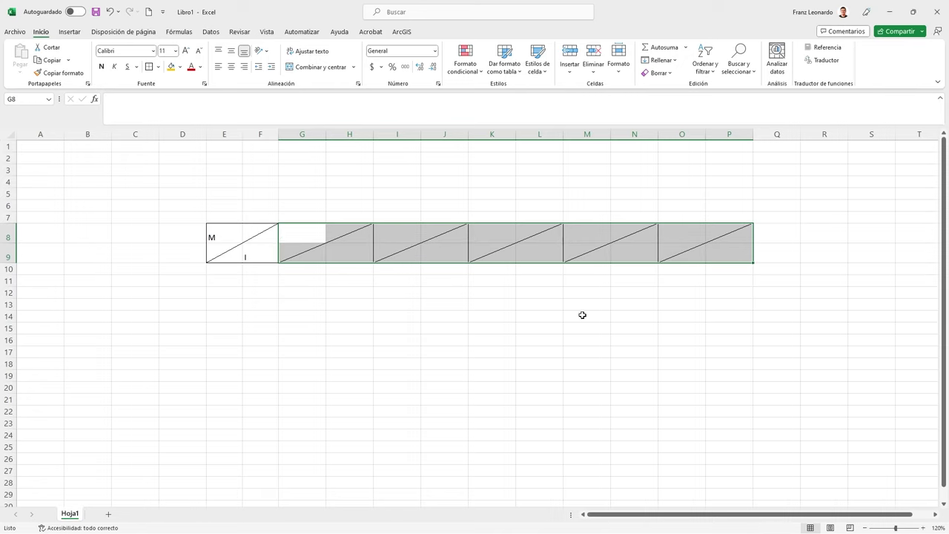
{"action": "left_click", "coordinate": [535, 317]}
{"action": "scroll", "coordinate": [213, 281], "scroll_direction": "down", "scroll_amount": 2}
{"action": "scroll", "coordinate": [214, 281], "scroll_direction": "up", "scroll_amount": 2}
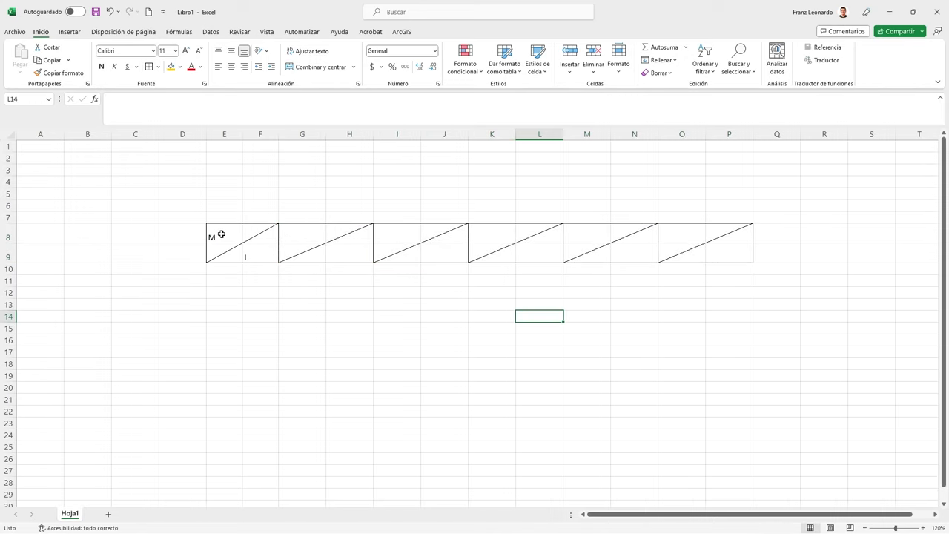
Copy the box down to row 19 and clear the labels from E10:F19
{"action": "mouse_move", "coordinate": [221, 234]}
{"action": "left_mouse_down"}
{"action": "mouse_move", "coordinate": [256, 252]}
{"action": "mouse_move", "coordinate": [275, 285]}
{"action": "mouse_move", "coordinate": [269, 381]}
{"action": "left_mouse_up"}
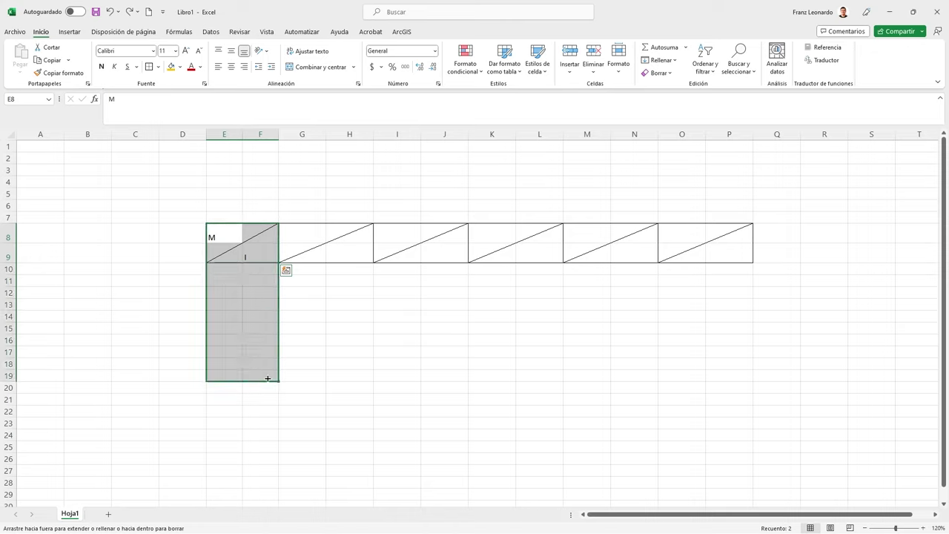
{"action": "left_click", "coordinate": [282, 363]}
{"action": "left_click_drag", "start_coordinate": [212, 268], "coordinate": [258, 377]}
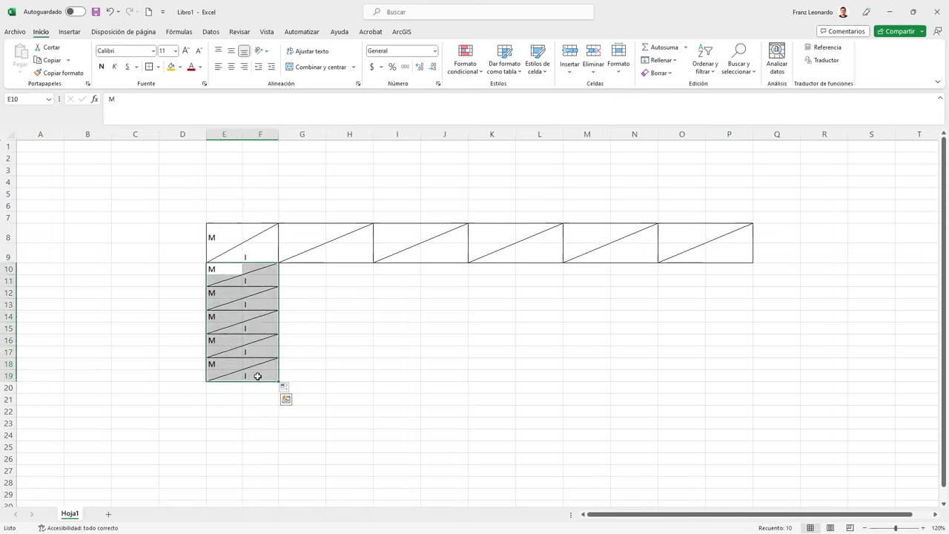
{"action": "key", "text": "Delete"}
{"action": "left_click", "coordinate": [682, 328]}
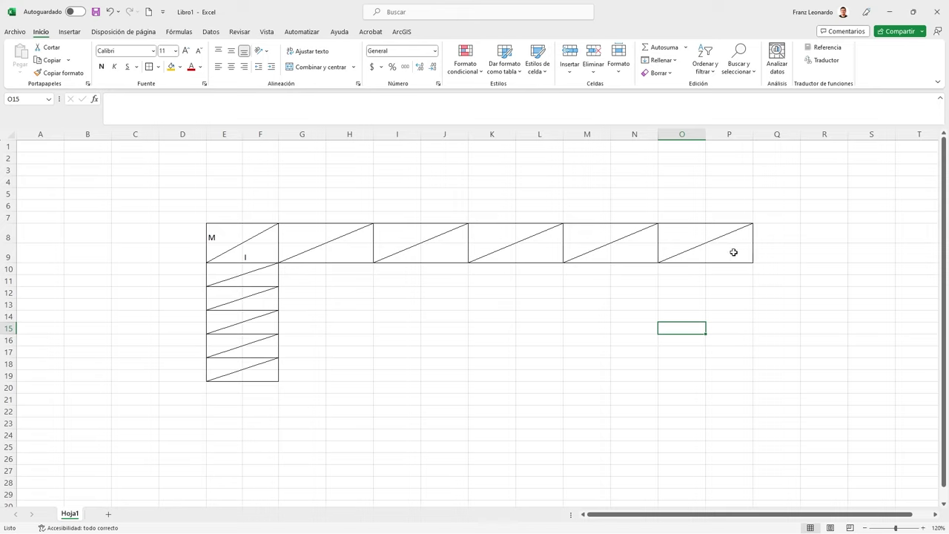
{"action": "mouse_move", "coordinate": [296, 234]}
{"action": "left_mouse_down"}
{"action": "mouse_move", "coordinate": [723, 252]}
{"action": "mouse_move", "coordinate": [741, 339]}
{"action": "mouse_move", "coordinate": [738, 387]}
{"action": "left_mouse_up"}
Fill the G8:P9 boxes down to row 19 and set columns G–P to width 8
{"action": "left_click", "coordinate": [360, 409]}
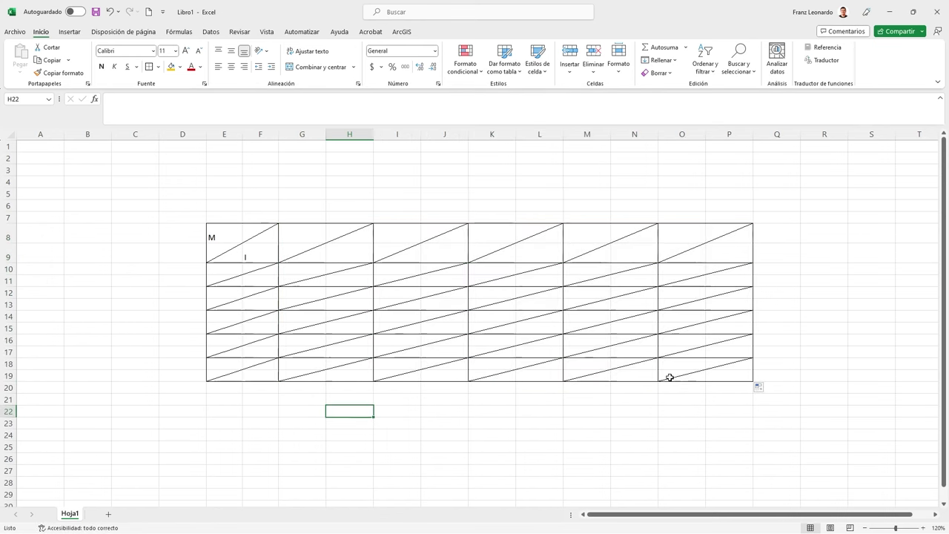
{"action": "left_click", "coordinate": [302, 135]}
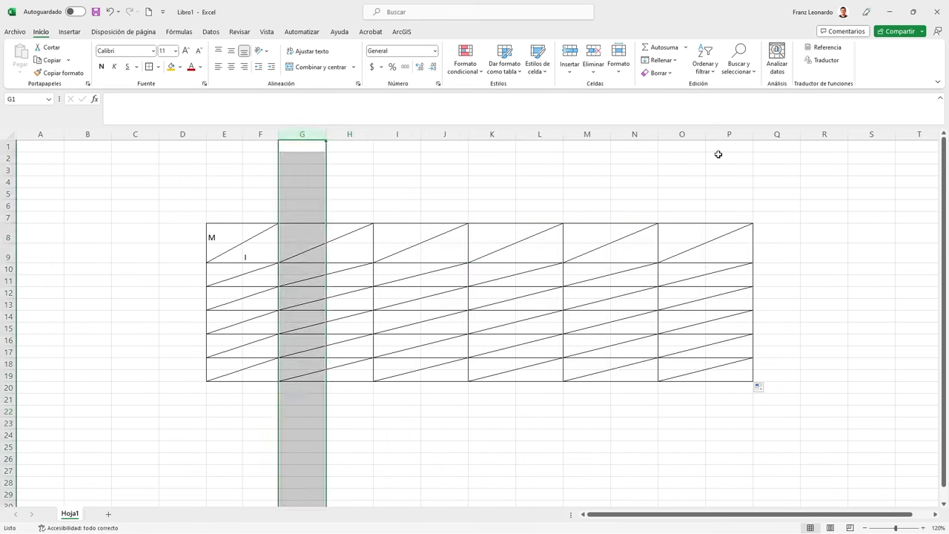
{"action": "left_click", "coordinate": [729, 134], "text": "shift"}
{"action": "right_click", "coordinate": [729, 135]}
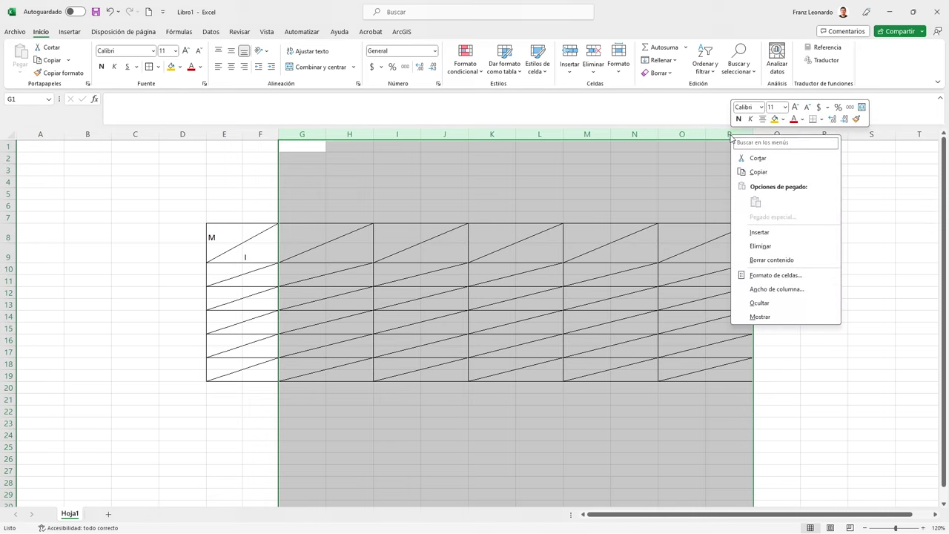
{"action": "left_click", "coordinate": [772, 290]}
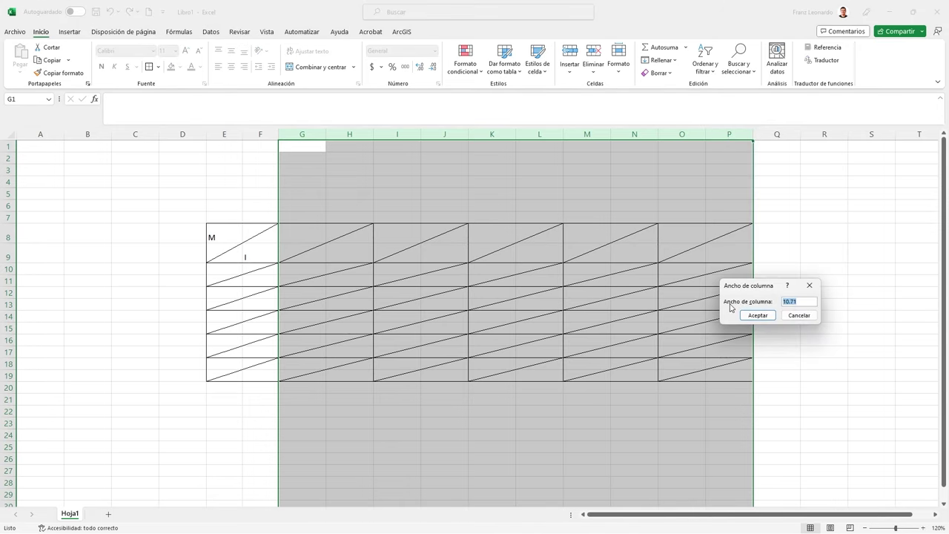
{"action": "type", "text": "8"}
{"action": "key", "text": "Return"}
{"action": "left_click", "coordinate": [479, 409]}
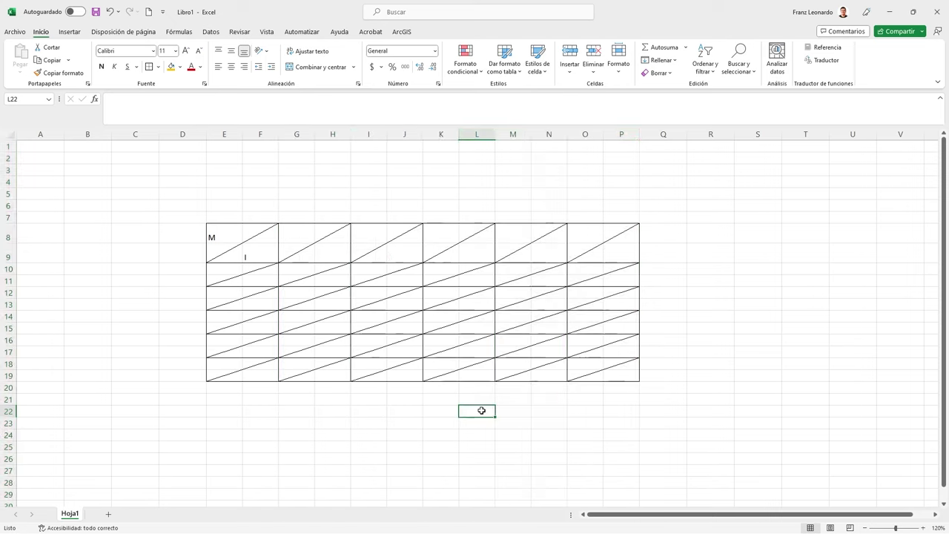
Set the row height of rows 10–19 to 25
{"action": "left_click", "coordinate": [8, 269]}
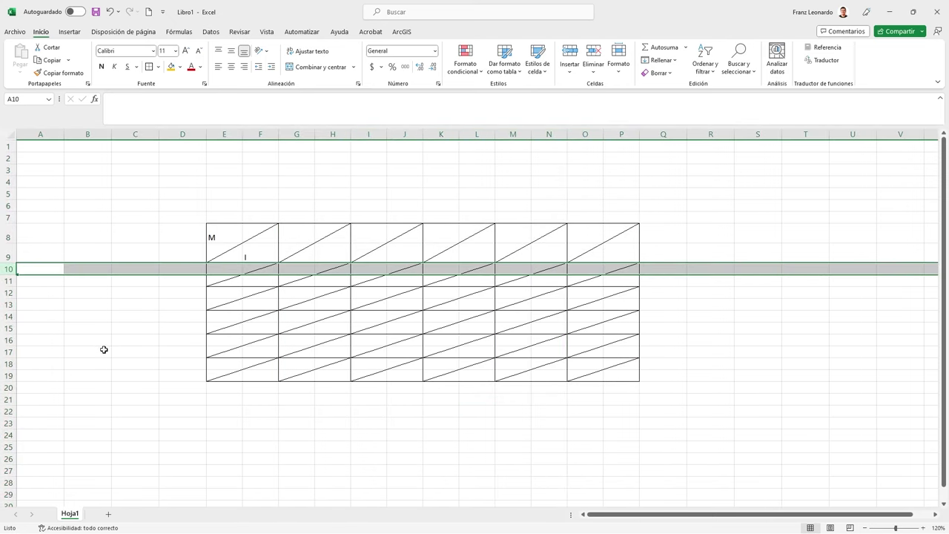
{"action": "left_click", "coordinate": [8, 376], "text": "shift"}
{"action": "right_click", "coordinate": [8, 377]}
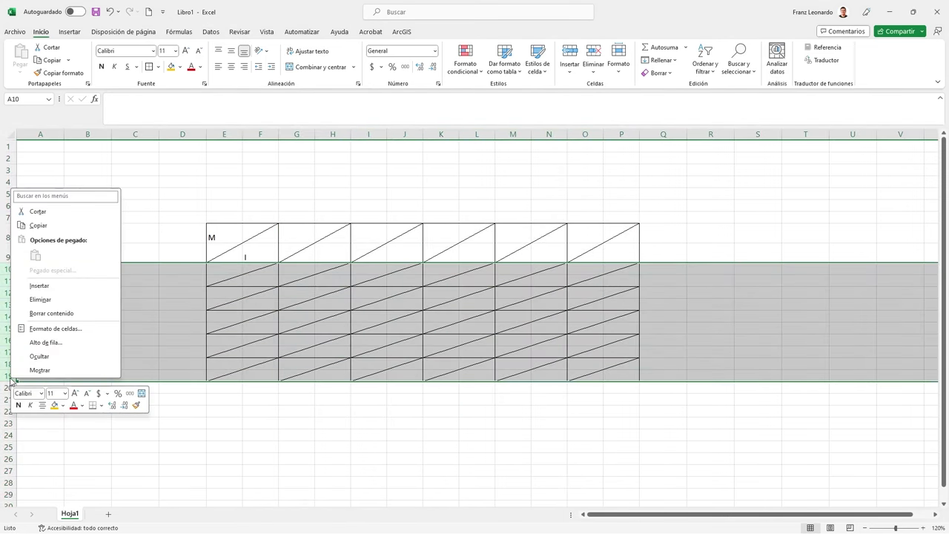
{"action": "left_click", "coordinate": [41, 343]}
{"action": "type", "text": "25"}
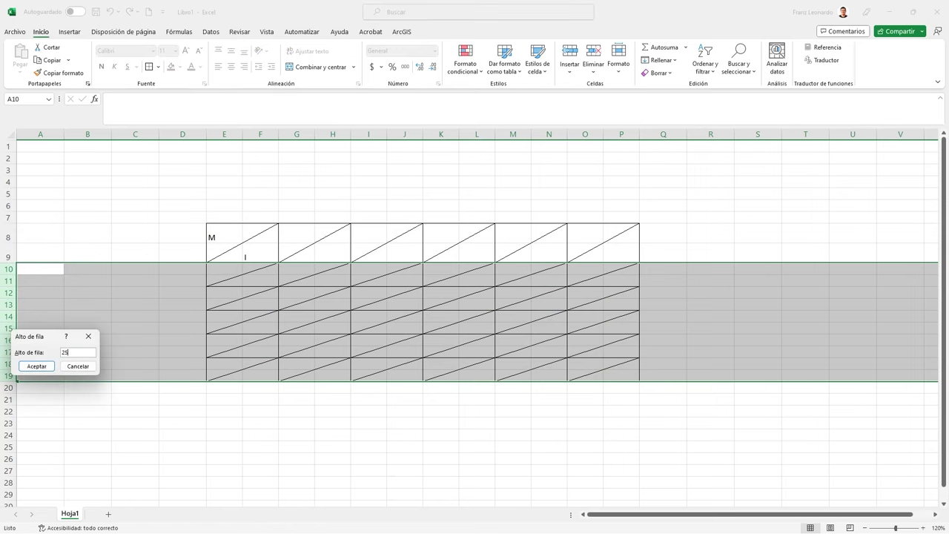
{"action": "left_click", "coordinate": [36, 365]}
{"action": "scroll", "coordinate": [340, 328], "scroll_direction": "down", "scroll_amount": 1}
{"action": "left_click", "coordinate": [477, 335]}
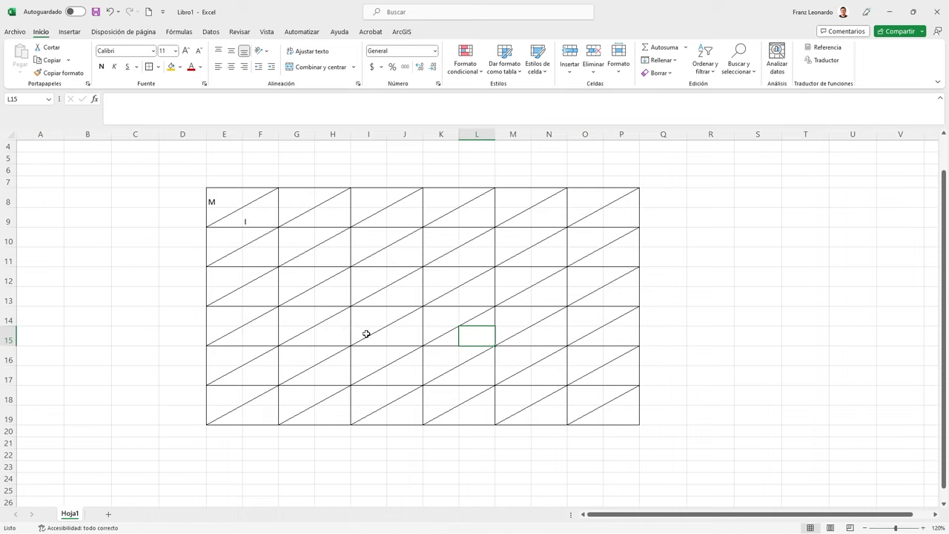
Enter 'Acción 1' in E7 and 'Acción 2' in G7
{"action": "left_click", "coordinate": [218, 182]}
{"action": "type", "text": "Ac"}
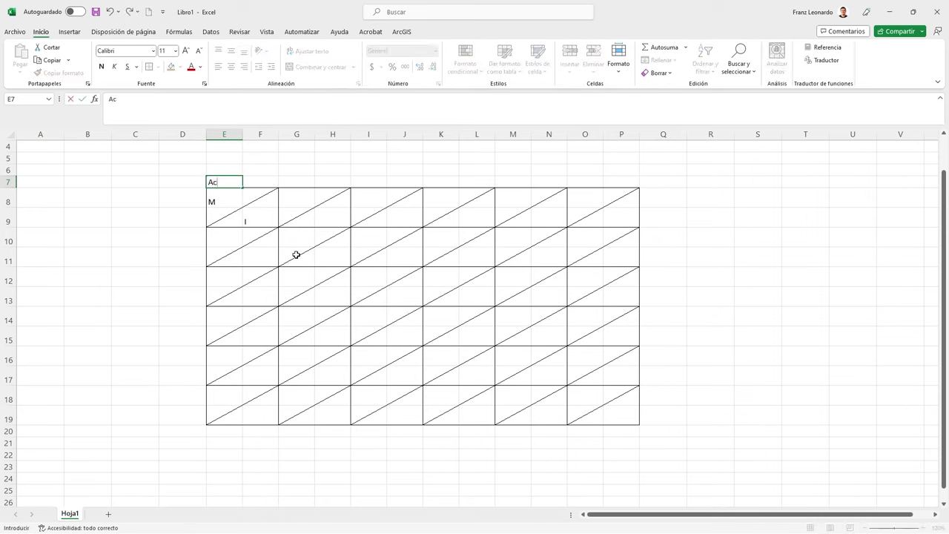
{"action": "type", "text": "ción 1"}
{"action": "key", "text": "Tab"}
{"action": "key", "text": "Tab"}
{"action": "type", "text": "Acción 2"}
{"action": "key", "text": "ctrl+Return"}
{"action": "key", "text": "ctrl+c"}
Enter 'Acción 3' through 'Acción 6' in I7, K7, M7 and O7
{"action": "left_click", "coordinate": [365, 183]}
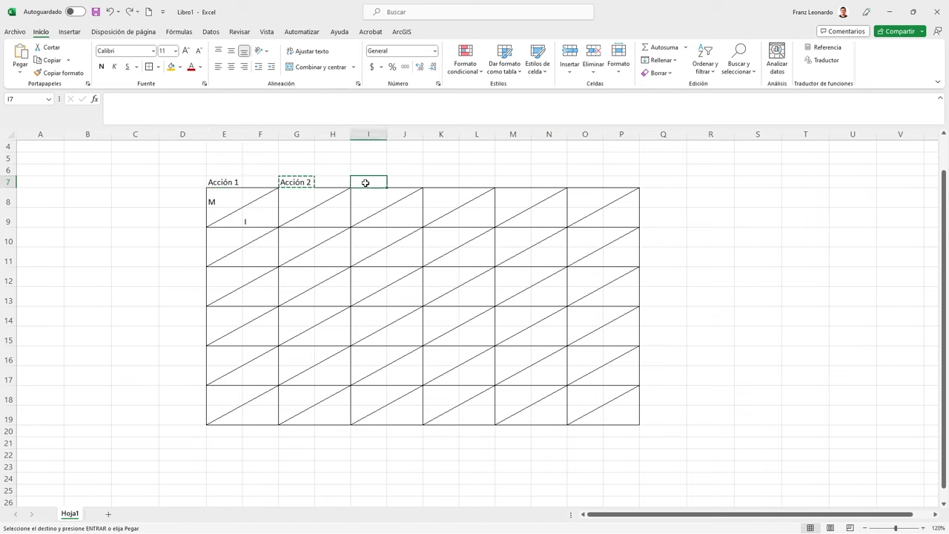
{"action": "type", "text": "Acción 3"}
{"action": "left_click", "coordinate": [432, 183]}
{"action": "type", "text": "Acción 4"}
{"action": "left_click", "coordinate": [518, 182]}
{"action": "type", "text": "Acción 5"}
{"action": "key", "text": "ctrl+Return"}
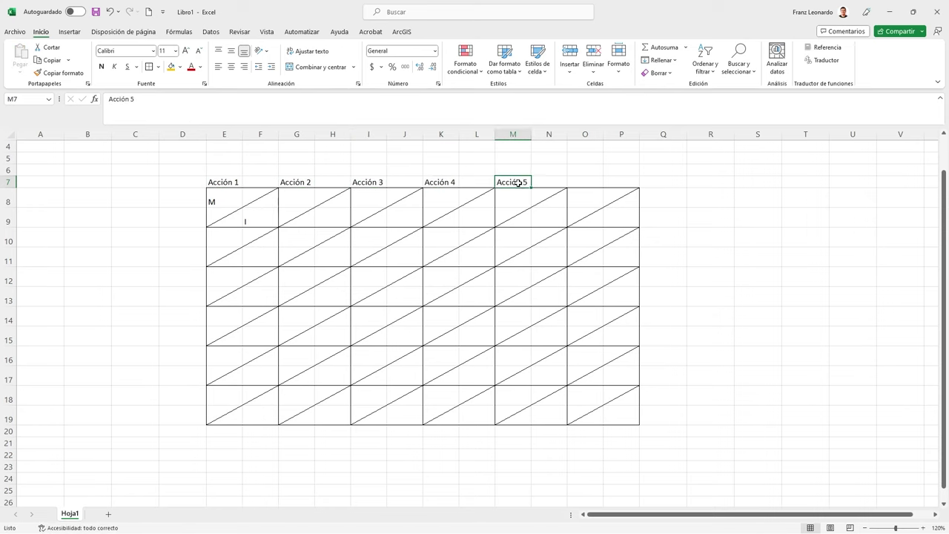
{"action": "key", "text": "Tab"}
{"action": "key", "text": "Tab"}
{"action": "type", "text": "Acción 6"}
{"action": "key", "text": "Return"}
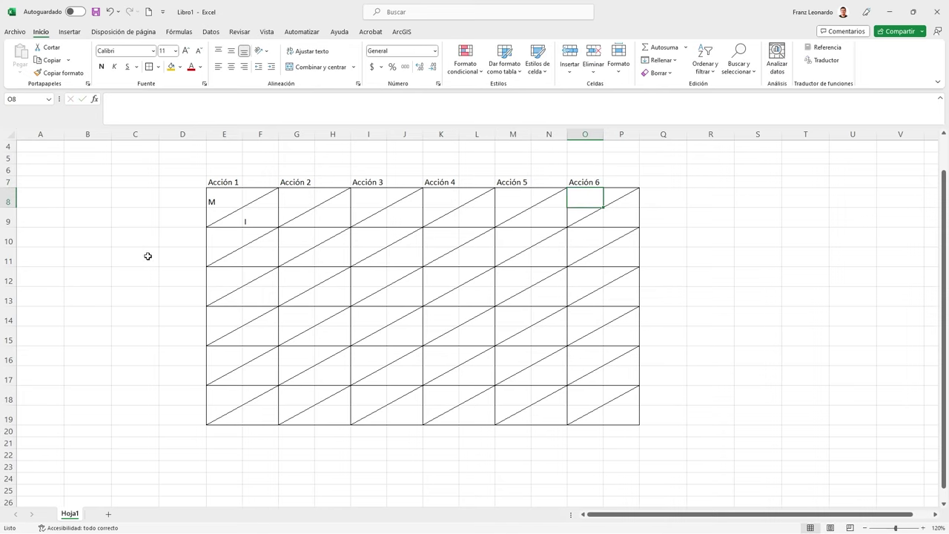
{"action": "left_click", "coordinate": [165, 206]}
Enter 'Factor 1' through 'Factor 6' in D8, D10, D12, D14, D16 and D18
{"action": "type", "text": "Factor 1"}
{"action": "key", "text": "Return"}
{"action": "key", "text": "Return"}
{"action": "type", "text": "Factor 2"}
{"action": "key", "text": "Return"}
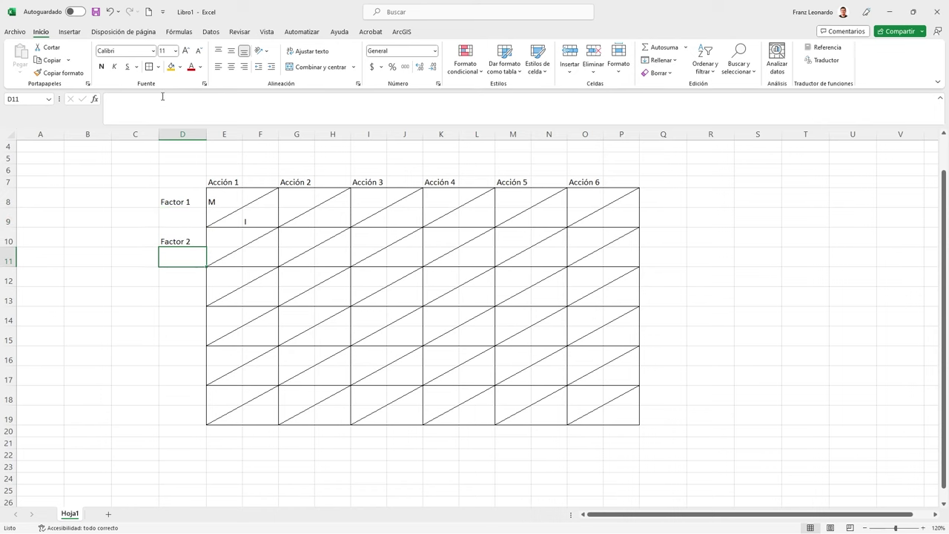
{"action": "type", "text": "Factor 3  Factor 4  Factor 5  Factor 6"}
{"action": "key", "text": "Return"}
{"action": "left_click", "coordinate": [329, 352]}
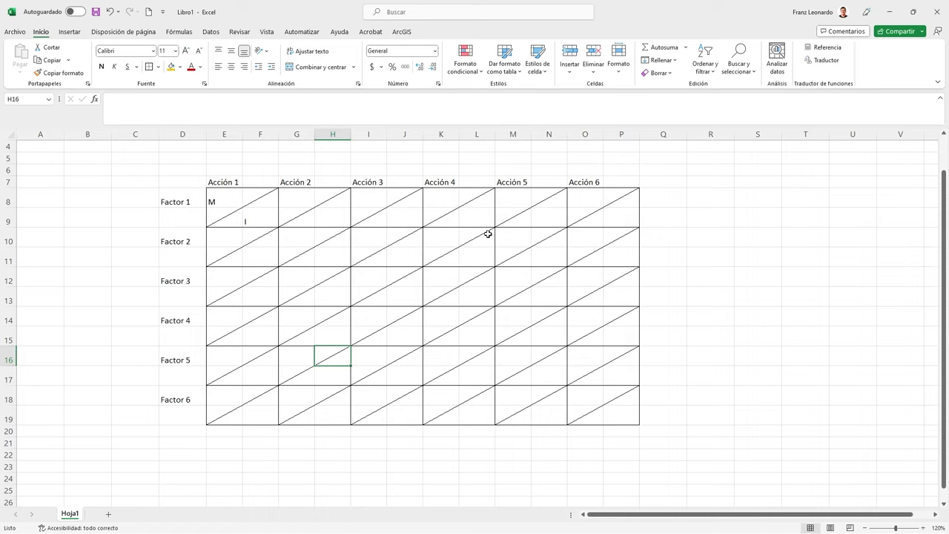
{"action": "left_click", "coordinate": [664, 213]}
Type 'Afectaciones' in Q6, '+' in Q7 and '-' in R7
{"action": "left_click", "coordinate": [656, 171]}
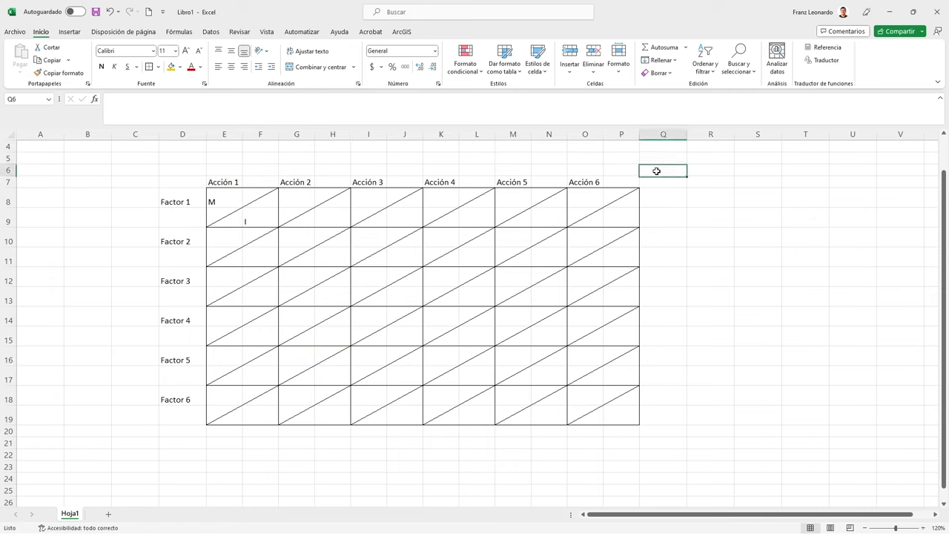
{"action": "type", "text": "Afectaciones"}
{"action": "key", "text": "Return"}
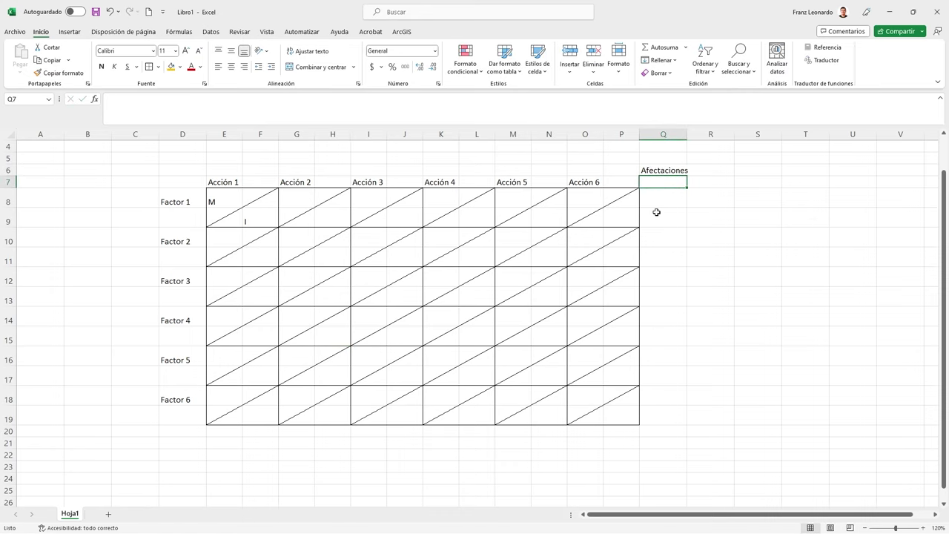
{"action": "type", "text": "+"}
{"action": "key", "text": "Tab"}
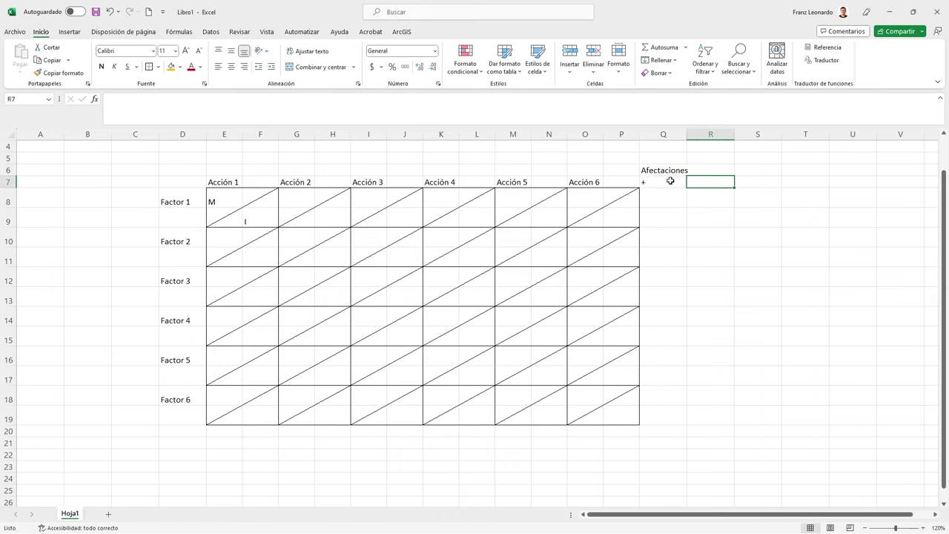
{"action": "type", "text": "-"}
Border Q6:R6 and Q7:R7, then copy the bordered Q8:Q9 cells across to R and down to row 19
{"action": "left_click_drag", "start_coordinate": [653, 170], "coordinate": [714, 171]}
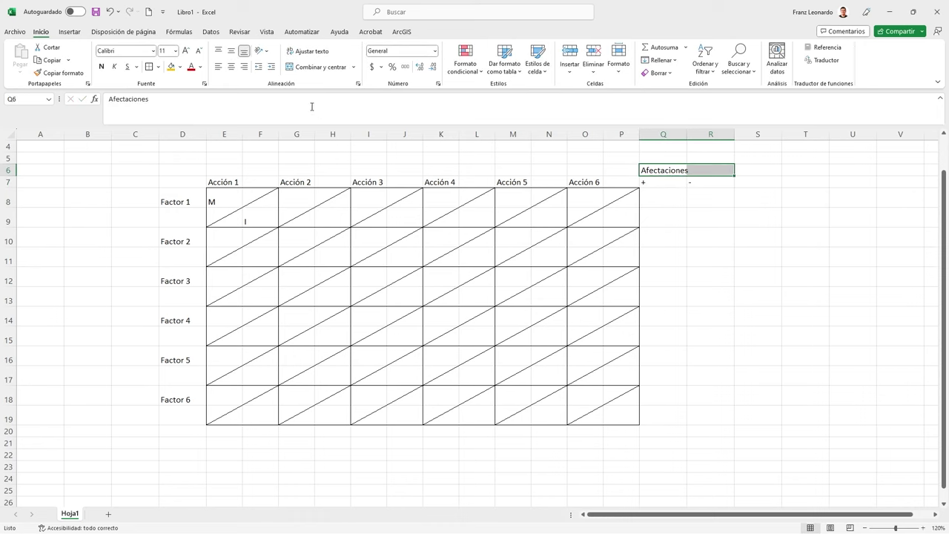
{"action": "left_click", "coordinate": [149, 67]}
{"action": "key", "text": "Down"}
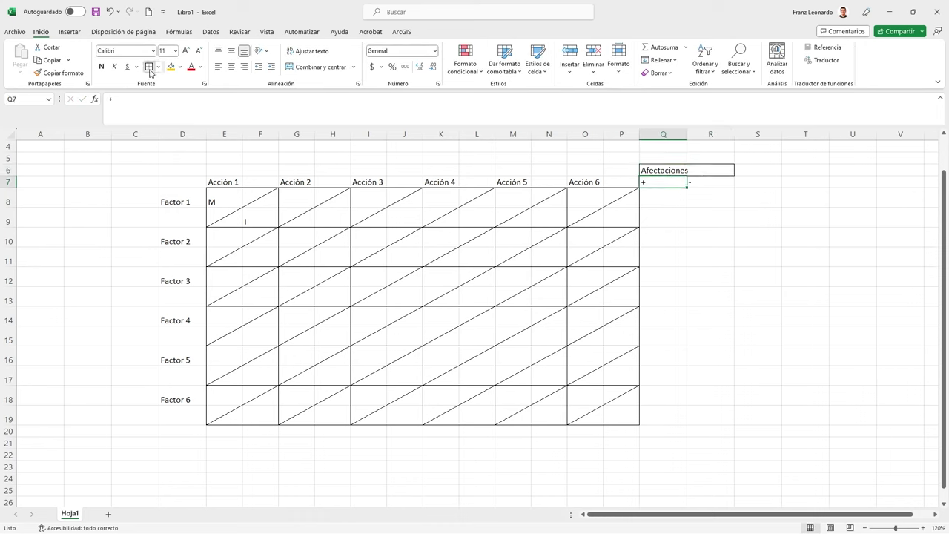
{"action": "key", "text": "shift+Right"}
{"action": "left_click", "coordinate": [149, 67]}
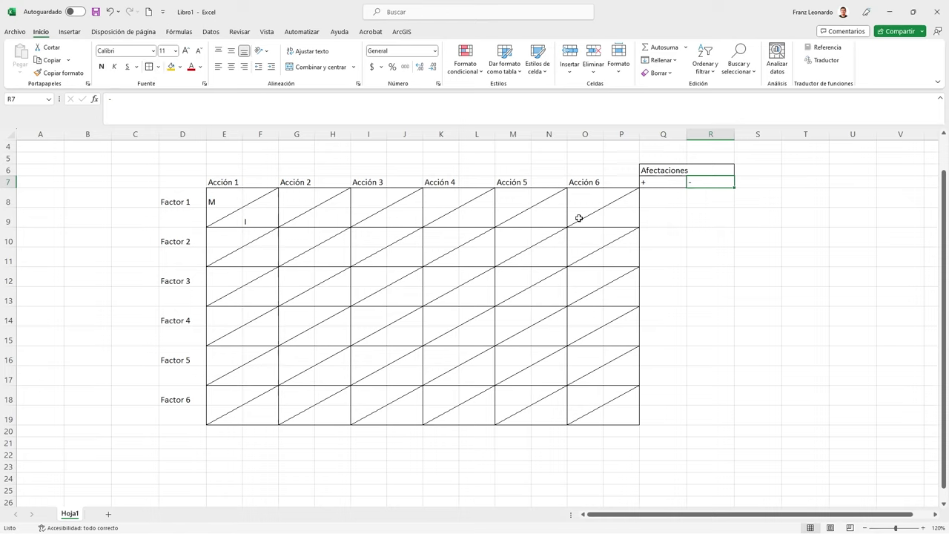
{"action": "left_click_drag", "start_coordinate": [653, 237], "coordinate": [689, 235]}
{"action": "left_click", "coordinate": [663, 356]}
{"action": "left_click_drag", "start_coordinate": [656, 200], "coordinate": [663, 214]}
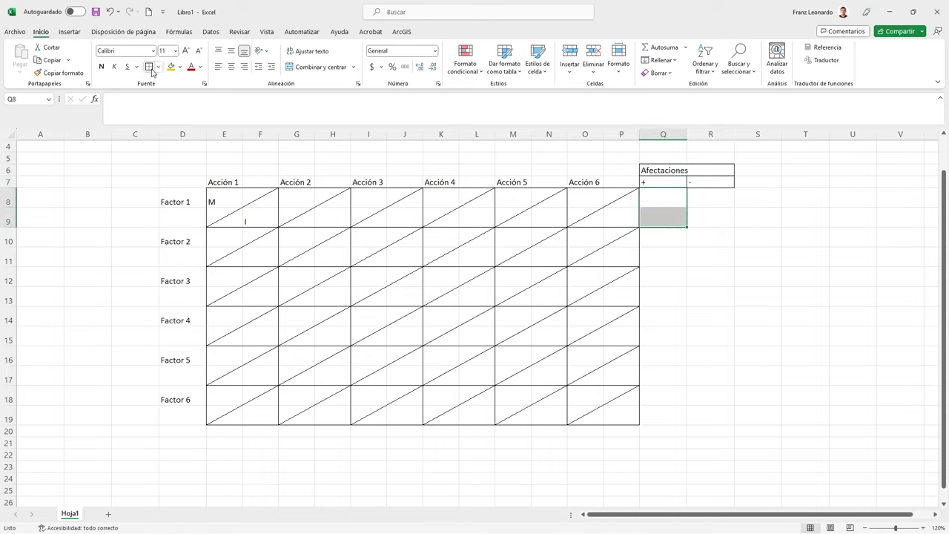
{"action": "mouse_move", "coordinate": [687, 227]}
{"action": "left_mouse_down"}
{"action": "mouse_move", "coordinate": [722, 228]}
{"action": "mouse_move", "coordinate": [738, 425]}
{"action": "left_mouse_up"}
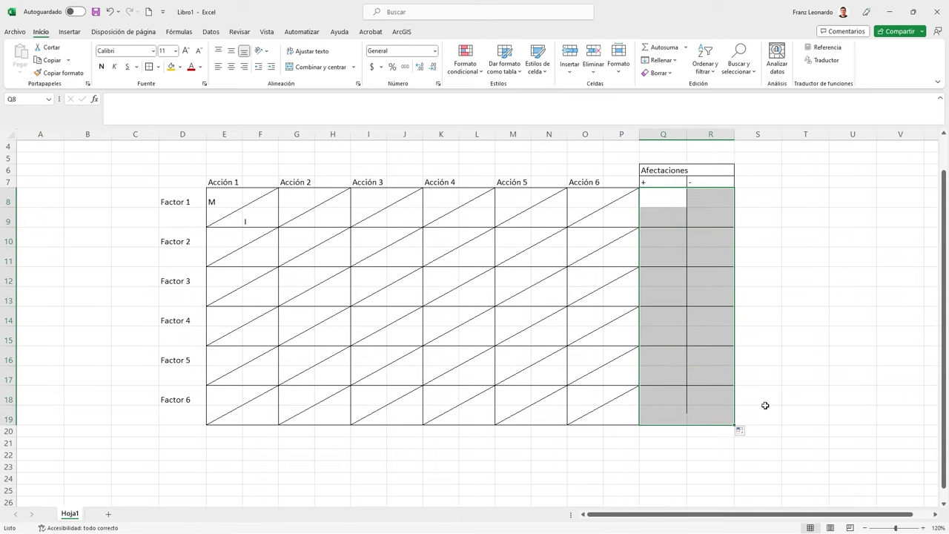
{"action": "left_click", "coordinate": [764, 400]}
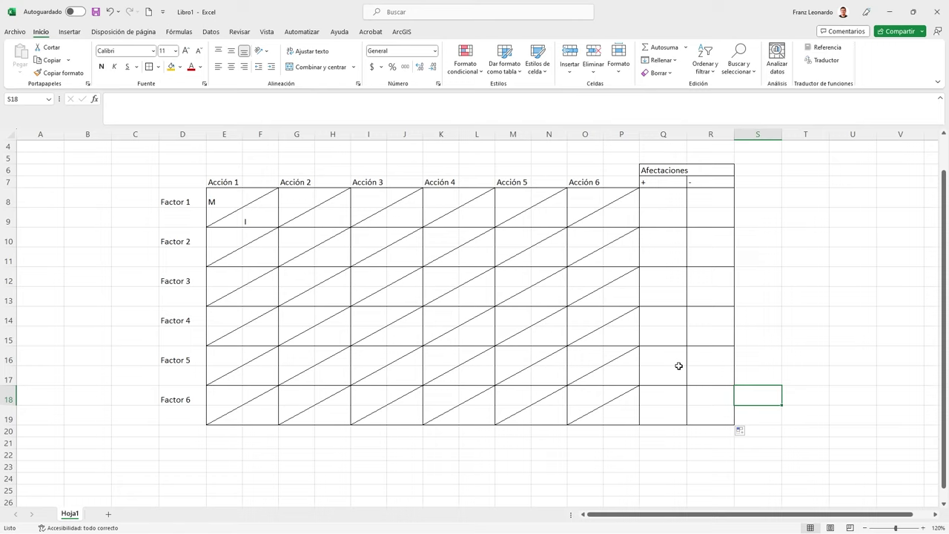
{"action": "left_click", "coordinate": [657, 172]}
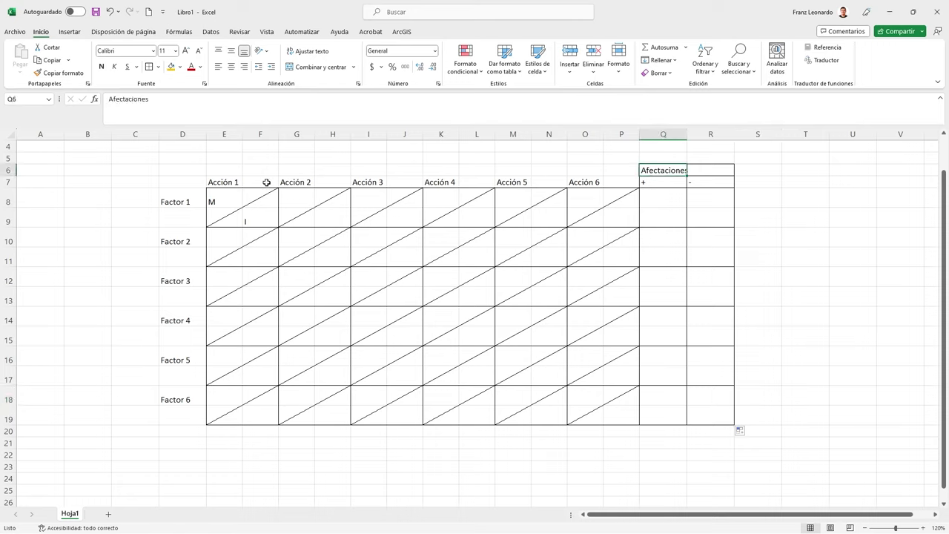
Label C20 'Afectaciones' with '+' in D20 and '-' in D21, and border the label cells
{"action": "left_click", "coordinate": [123, 433]}
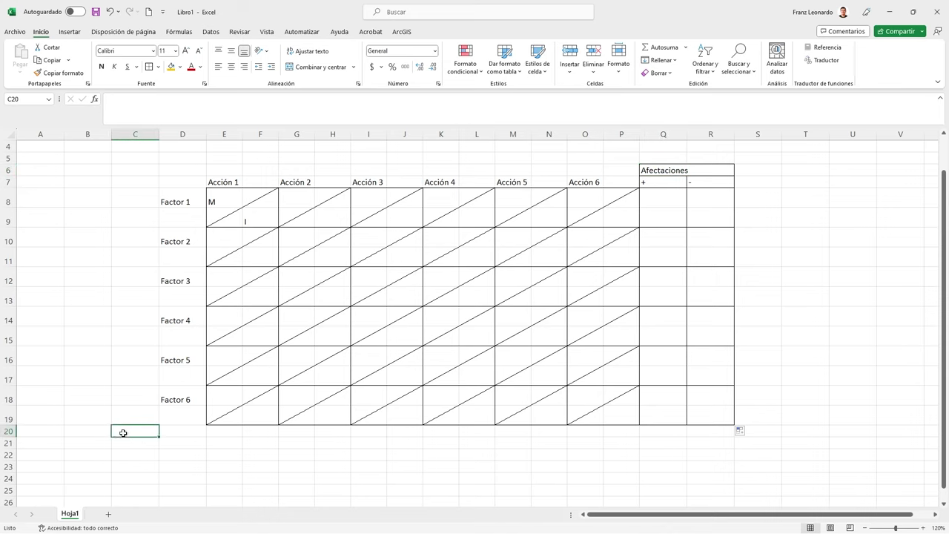
{"action": "type", "text": "Afectaciones"}
{"action": "key", "text": "Tab"}
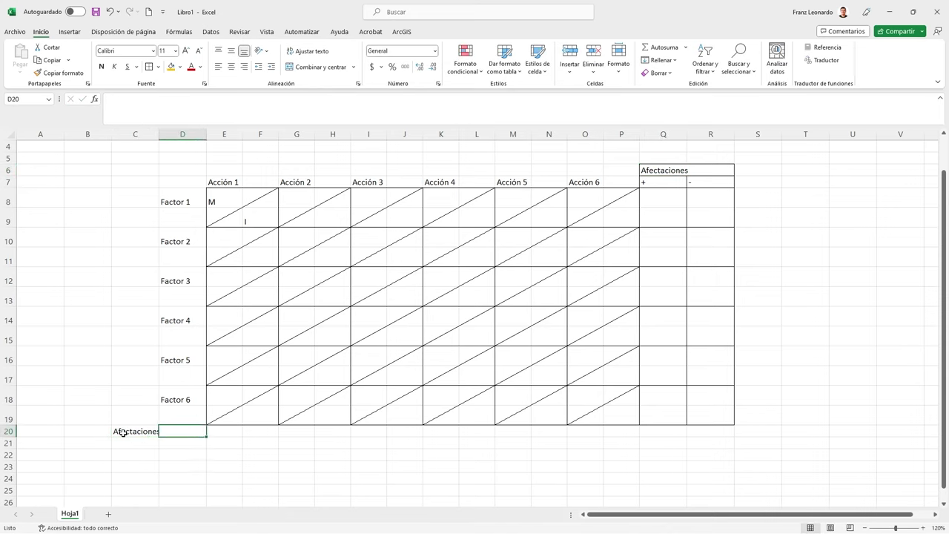
{"action": "type", "text": "+"}
{"action": "key", "text": "Return"}
{"action": "type", "text": "-"}
{"action": "key", "text": "Return"}
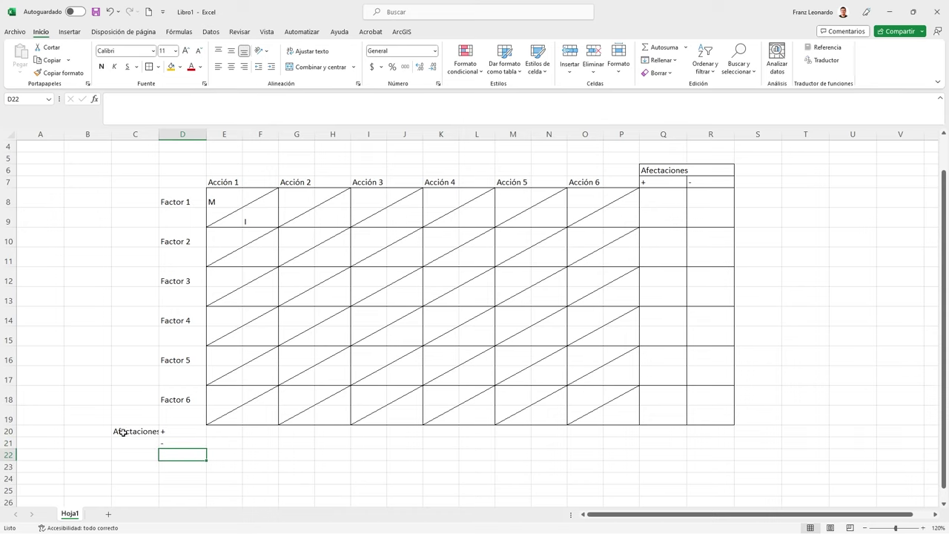
{"action": "left_click", "coordinate": [187, 444]}
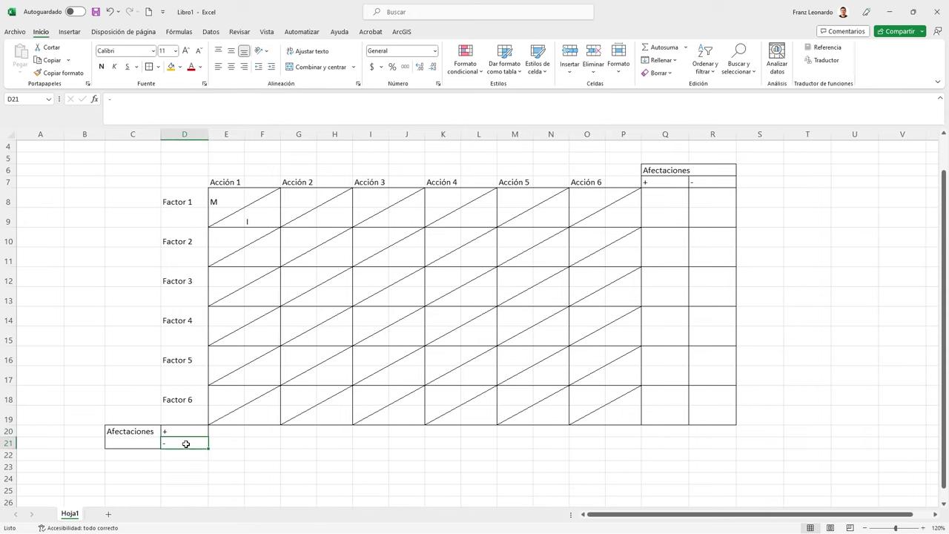
Border E20:F21 and copy it right across all six action columns to column O
{"action": "left_click_drag", "start_coordinate": [224, 431], "coordinate": [282, 425]}
{"action": "left_click", "coordinate": [149, 67]}
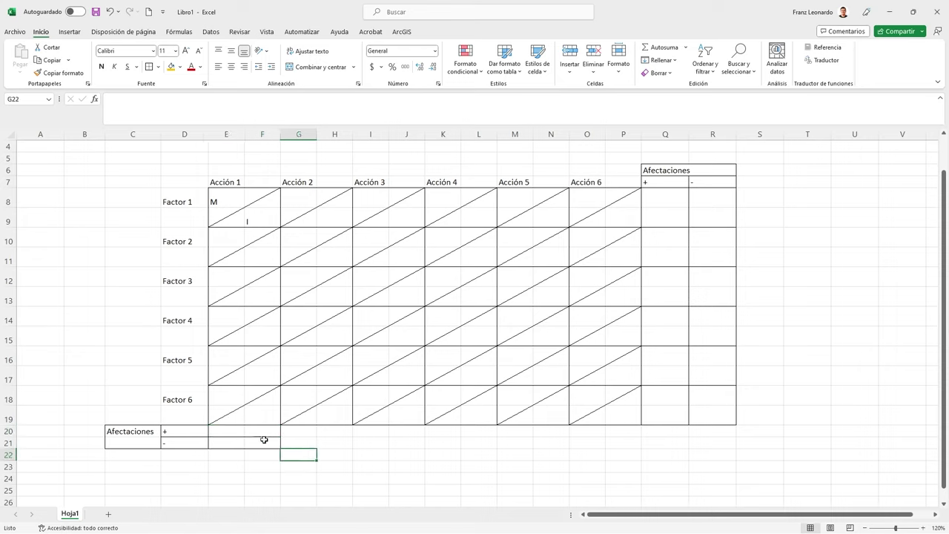
{"action": "mouse_move", "coordinate": [223, 431]}
{"action": "left_mouse_down"}
{"action": "mouse_move", "coordinate": [279, 449]}
{"action": "mouse_move", "coordinate": [639, 450]}
{"action": "left_mouse_up"}
{"action": "left_click", "coordinate": [228, 185]}
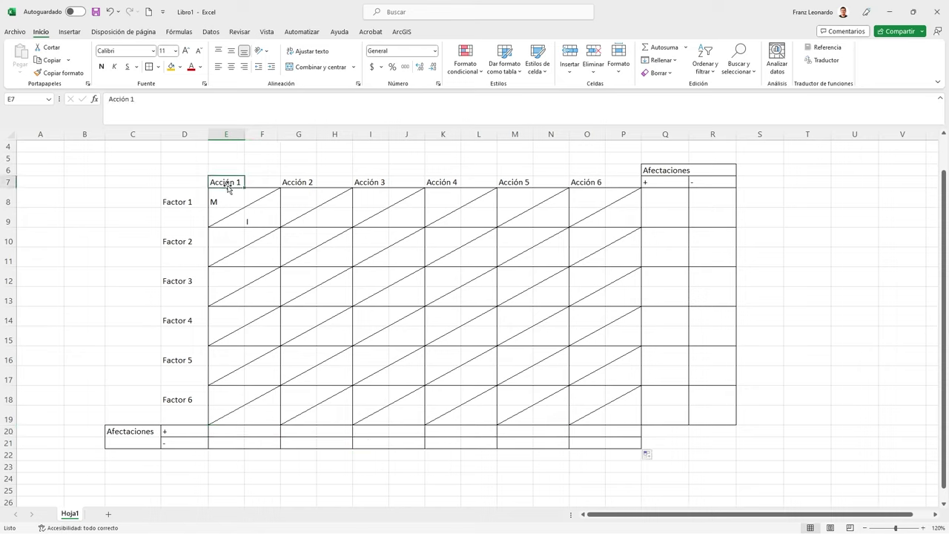
{"action": "left_click", "coordinate": [297, 186]}
{"action": "left_click", "coordinate": [368, 184]}
{"action": "left_click", "coordinate": [170, 241]}
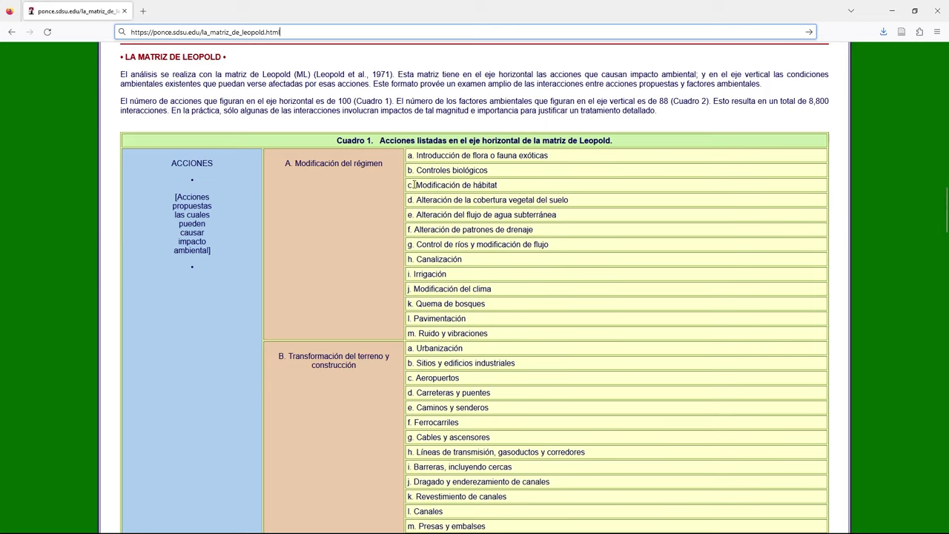
Copy 'Modificación de hábitat' from Cuadro 1 and return to Excel
{"action": "left_click_drag", "start_coordinate": [417, 185], "coordinate": [499, 187]}
{"action": "key", "text": "ctrl+c"}
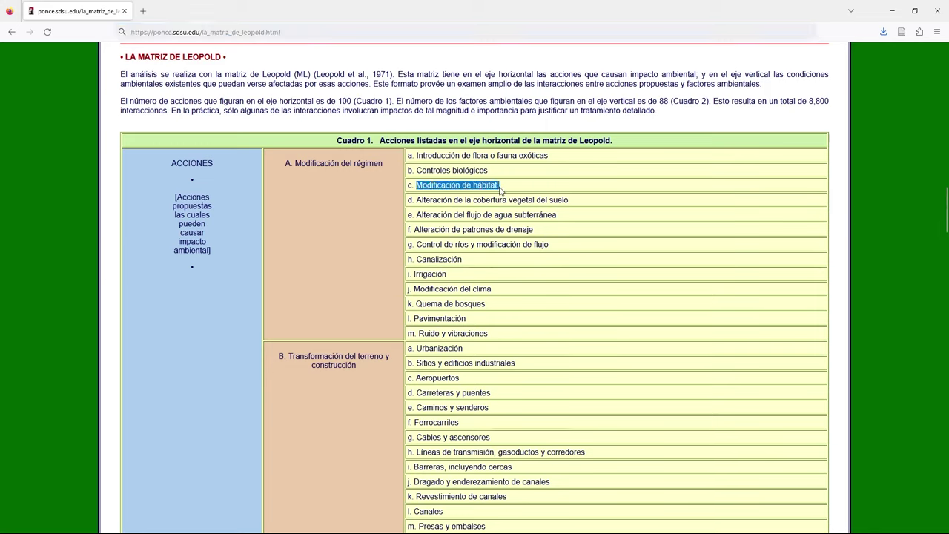
{"action": "key", "text": "alt+Tab"}
Replace the Acción 1 header with the pasted name Modificación de hábitat
{"action": "left_click", "coordinate": [212, 183]}
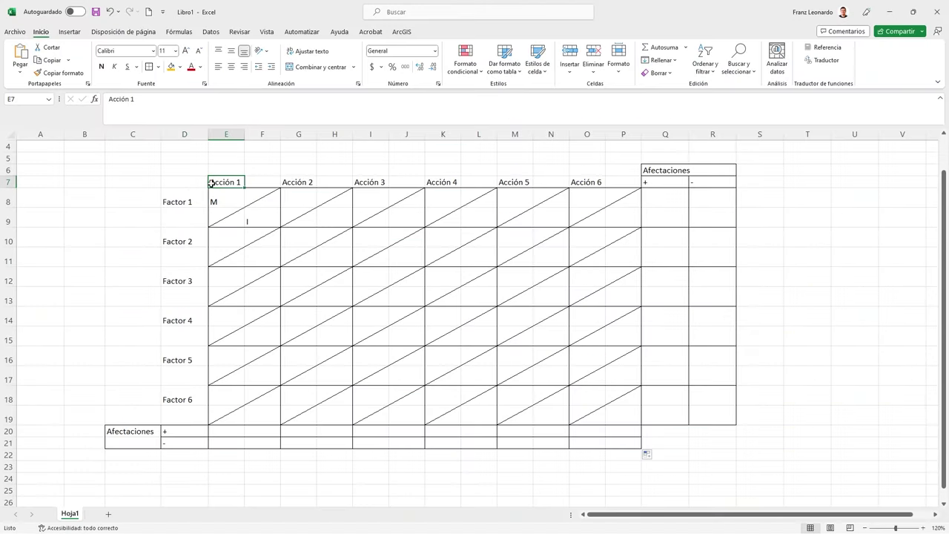
{"action": "triple_click", "coordinate": [176, 101]}
{"action": "key", "text": "ctrl+v"}
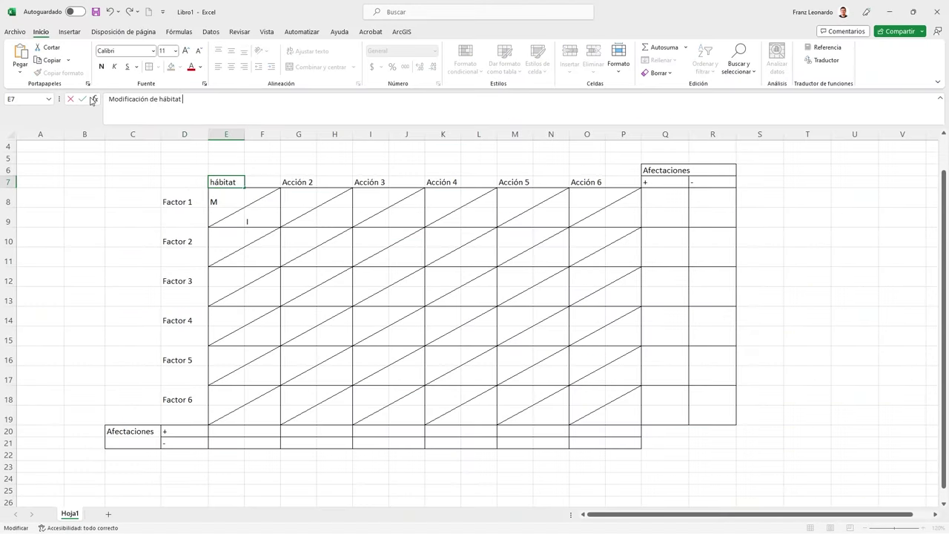
{"action": "key", "text": "Return"}
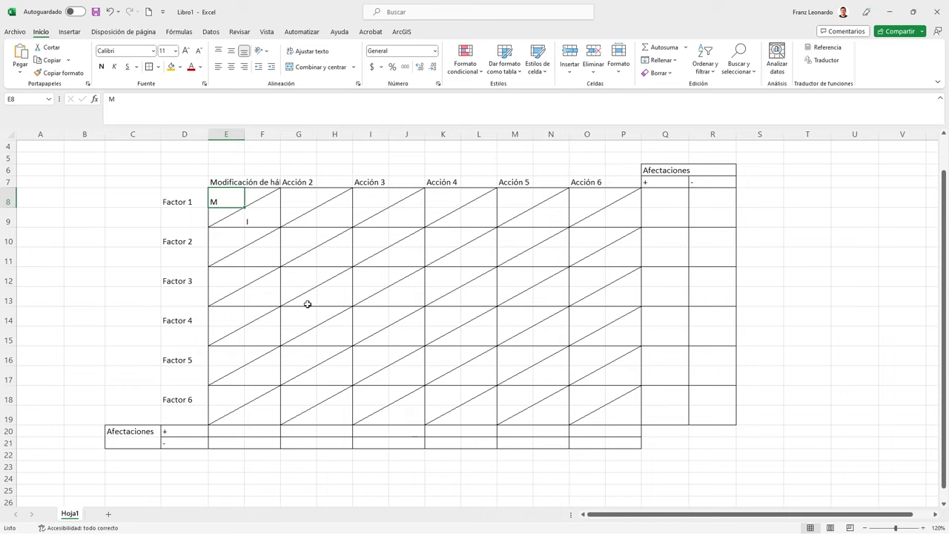
Set the Acción 2 header to Ganadería y pastoreo, copied from the reference page
{"action": "left_click", "coordinate": [293, 182]}
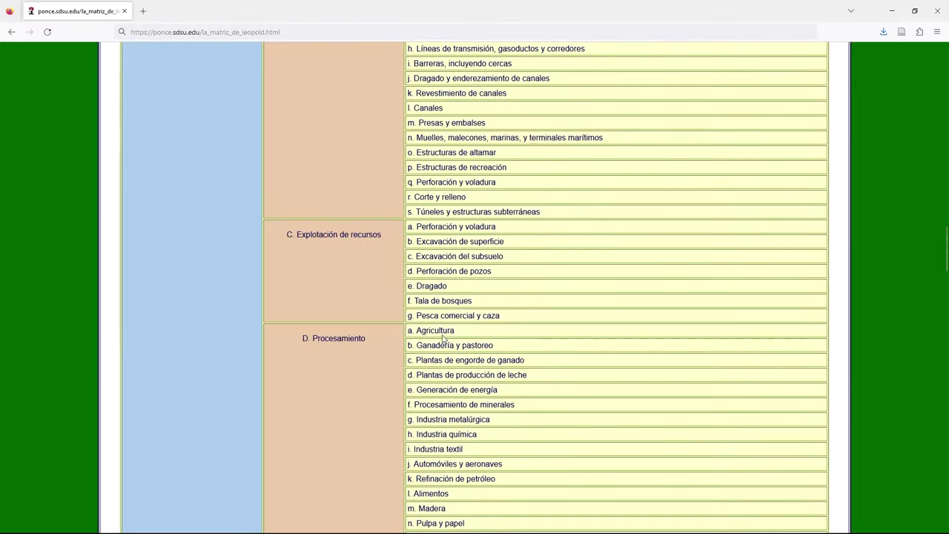
{"action": "left_click_drag", "start_coordinate": [417, 346], "coordinate": [494, 349]}
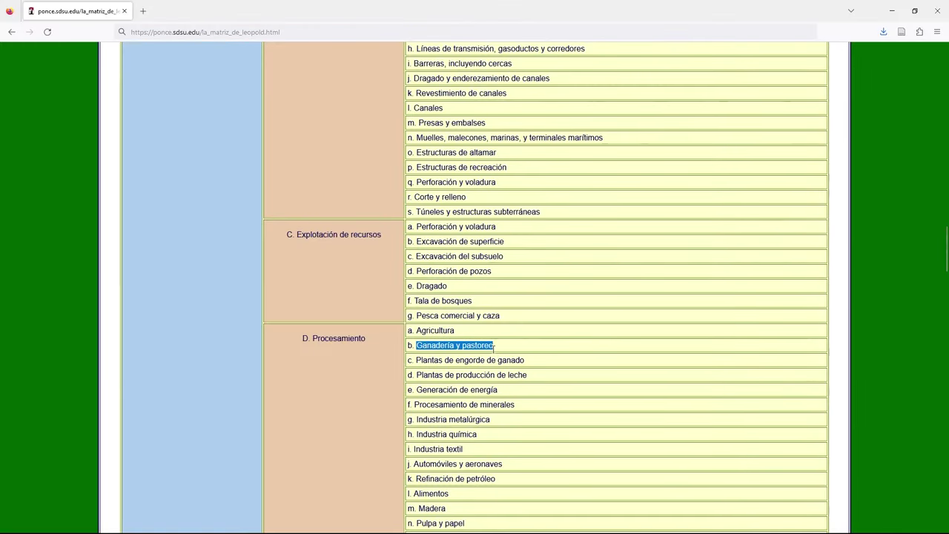
{"action": "type", "text": "Ganadería y pastoreo"}
{"action": "key", "text": "Left"}
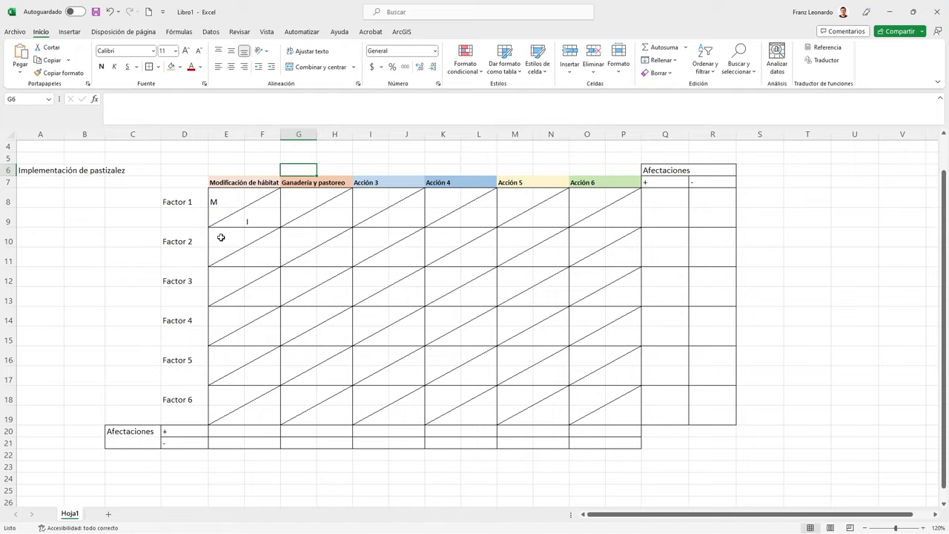
{"action": "scroll", "coordinate": [427, 175], "scroll_direction": "down", "scroll_amount": 5}
Scroll the Leopold page to the Cuadro 2 factor list, starting with Tierra factors
{"action": "scroll", "coordinate": [428, 175], "scroll_direction": "down", "scroll_amount": 4}
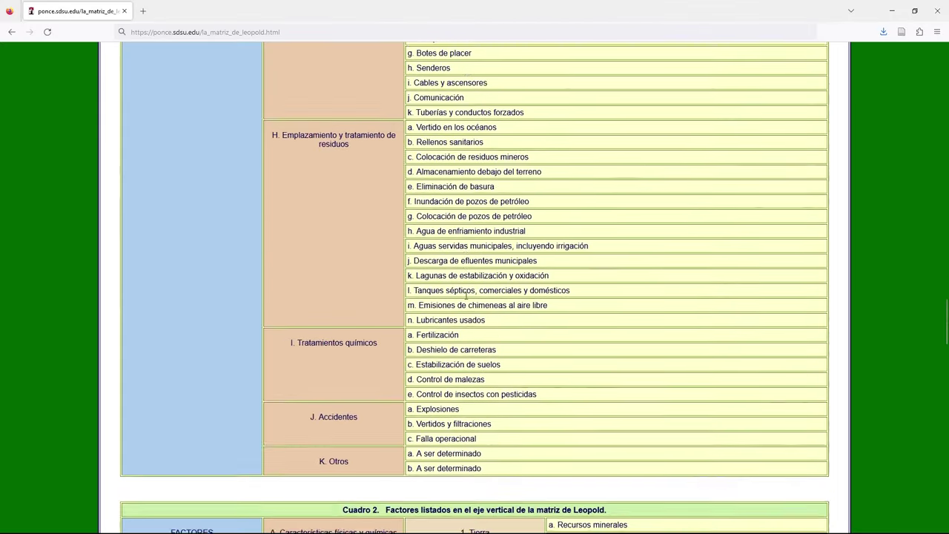
{"action": "scroll", "coordinate": [427, 175], "scroll_direction": "down", "scroll_amount": 5}
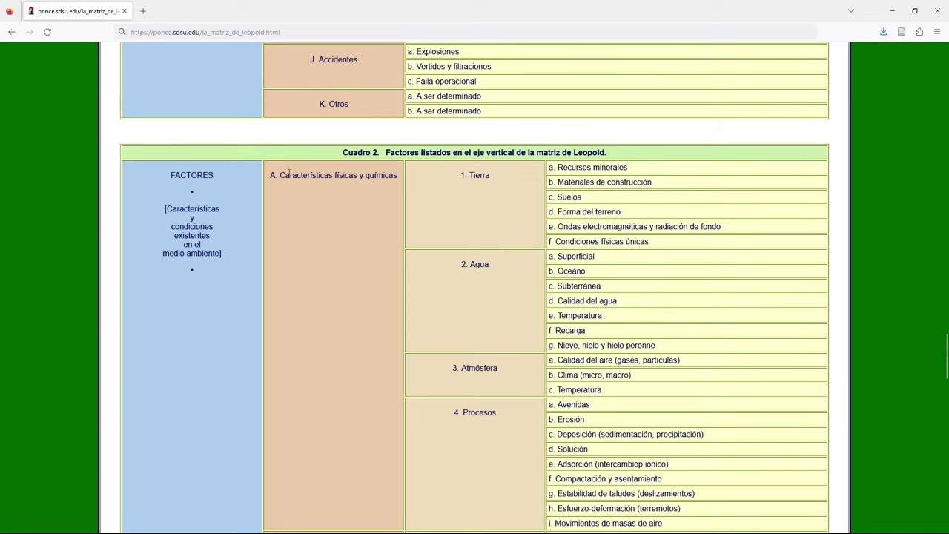
{"action": "scroll", "coordinate": [372, 189], "scroll_direction": "down", "scroll_amount": 5}
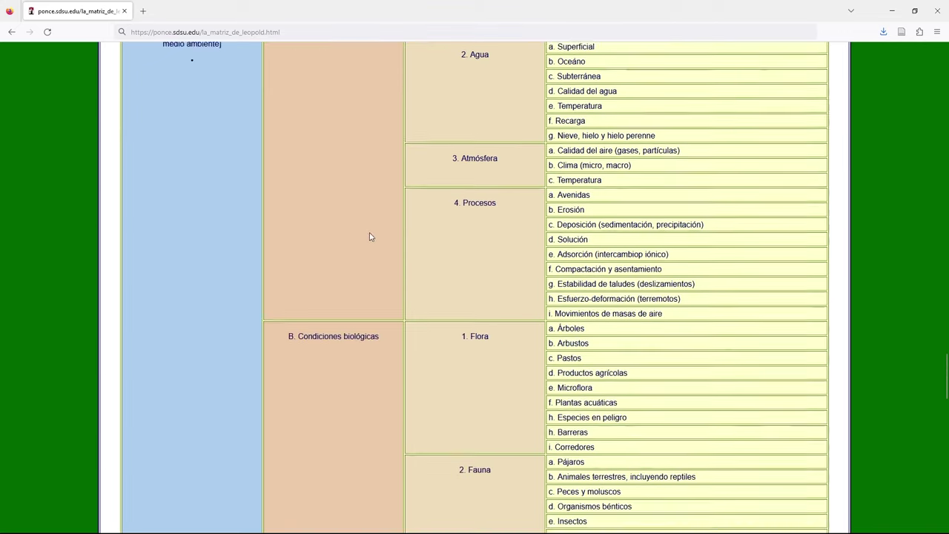
{"action": "scroll", "coordinate": [381, 207], "scroll_direction": "down", "scroll_amount": 2}
{"action": "scroll", "coordinate": [301, 314], "scroll_direction": "down", "scroll_amount": 4}
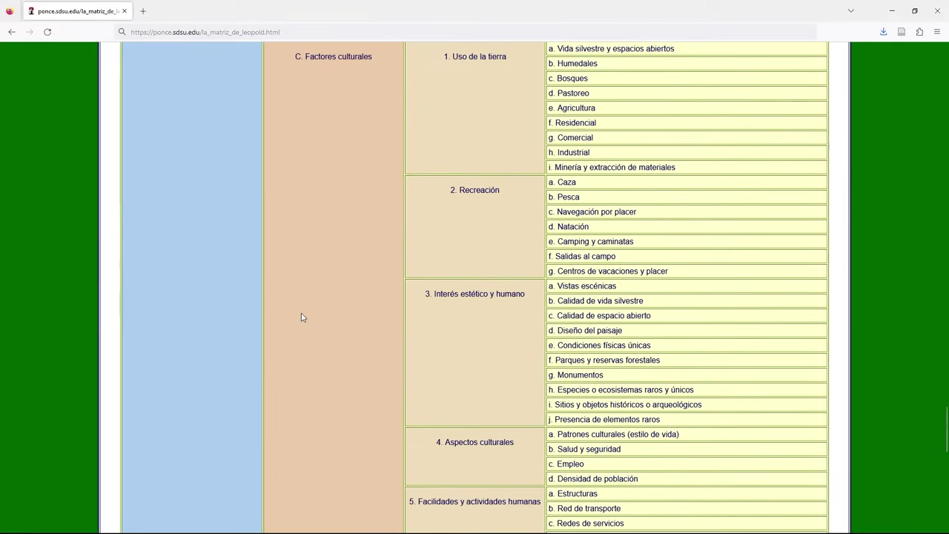
{"action": "scroll", "coordinate": [303, 314], "scroll_direction": "down", "scroll_amount": 4}
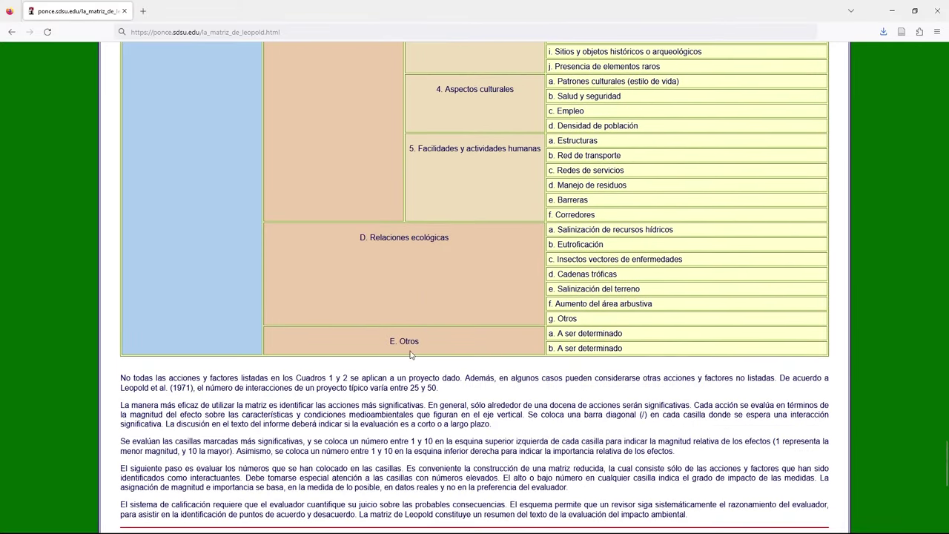
{"action": "scroll", "coordinate": [371, 349], "scroll_direction": "up", "scroll_amount": 7}
{"action": "scroll", "coordinate": [374, 350], "scroll_direction": "up", "scroll_amount": 7}
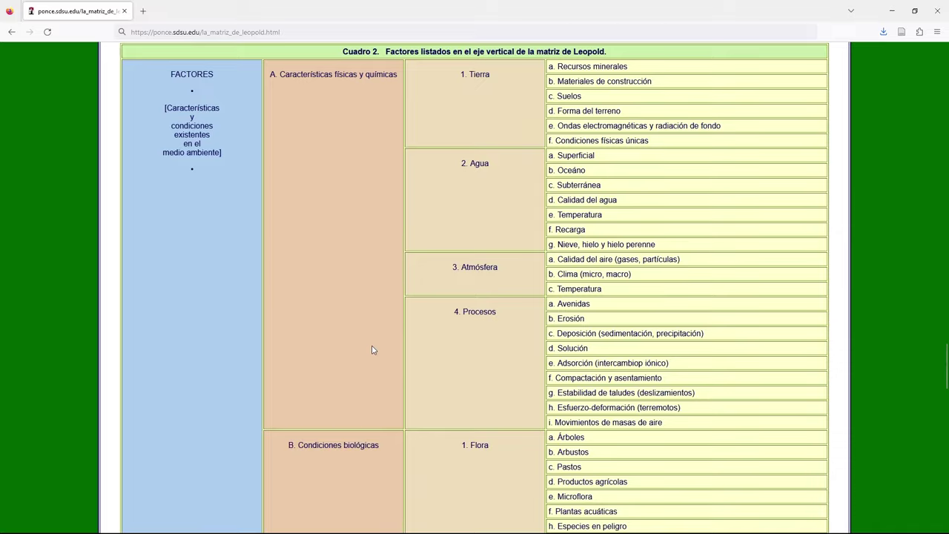
{"action": "scroll", "coordinate": [373, 350], "scroll_direction": "up", "scroll_amount": 3}
{"action": "scroll", "coordinate": [371, 350], "scroll_direction": "down", "scroll_amount": 1}
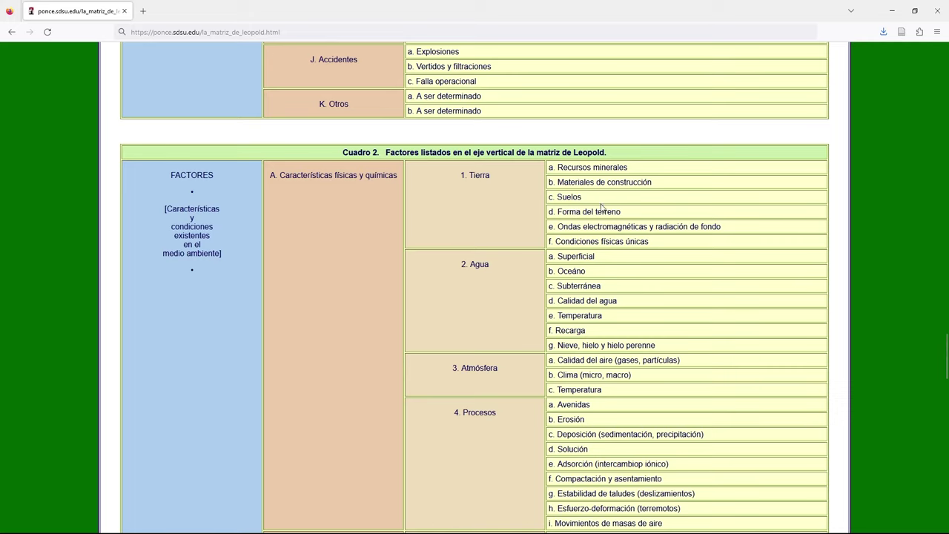
Replace Factor 1 with Forma del terreno, copied from the Leopold page
{"action": "left_click_drag", "start_coordinate": [558, 211], "coordinate": [633, 219]}
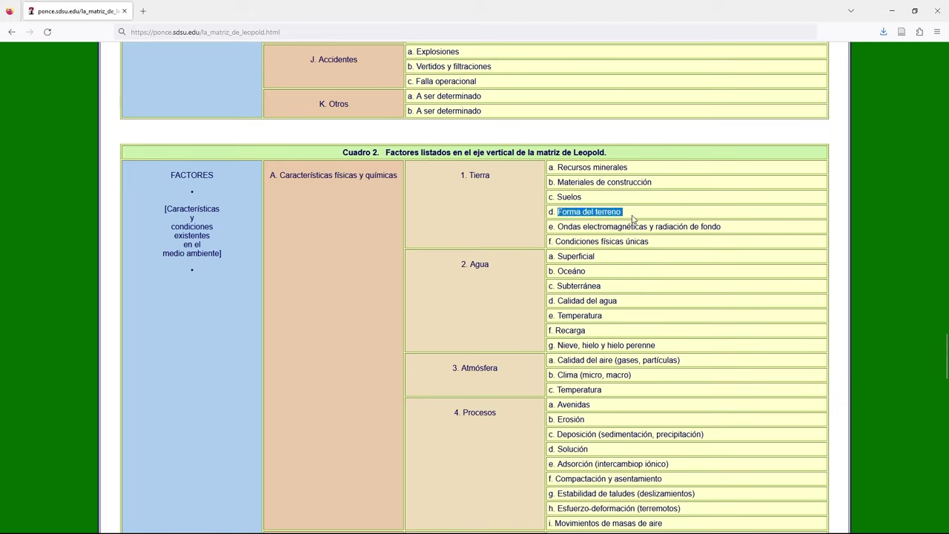
{"action": "key", "text": "ctrl+c"}
{"action": "key", "text": "alt+Tab"}
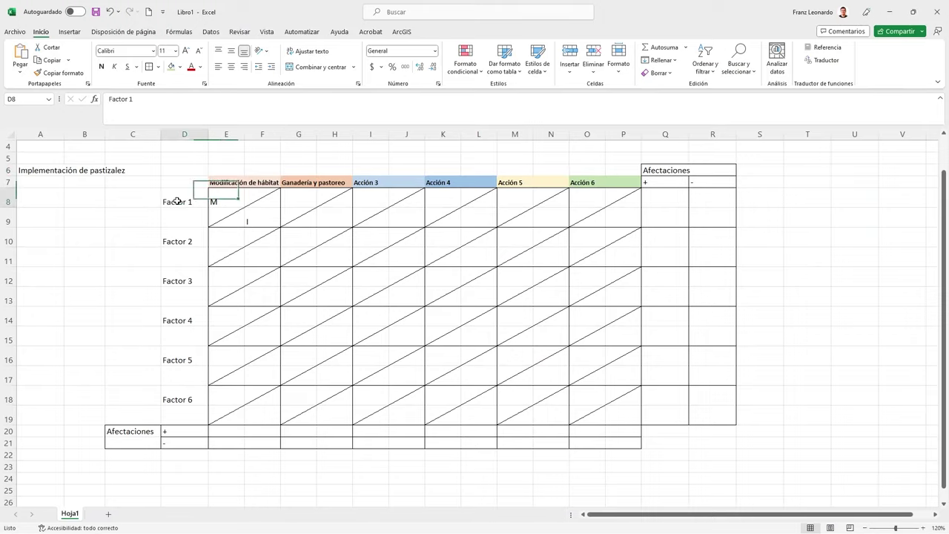
{"action": "key", "text": "ctrl+v"}
{"action": "key", "text": "Return"}
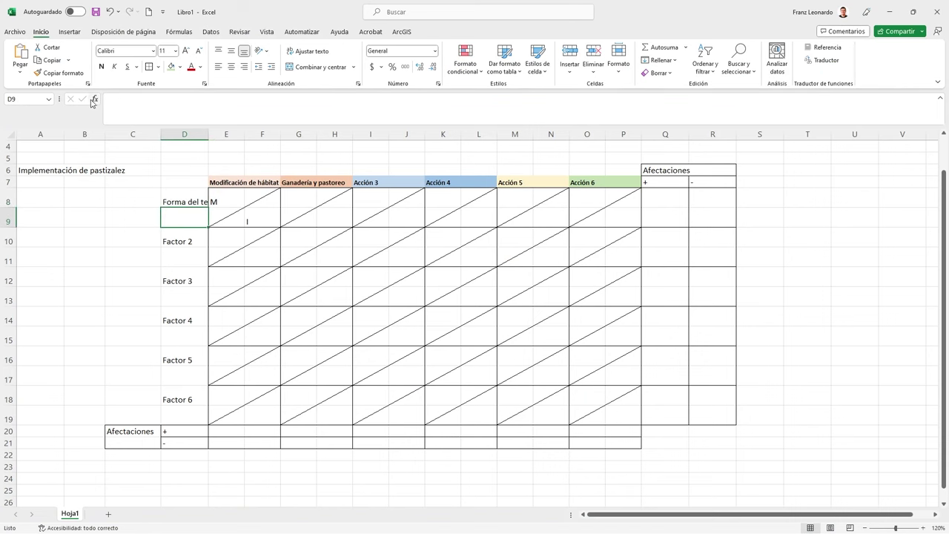
Rename Factor 2 to Calidad del aire and merge its two cells with a light-green fill
{"action": "key", "text": "alt+Tab"}
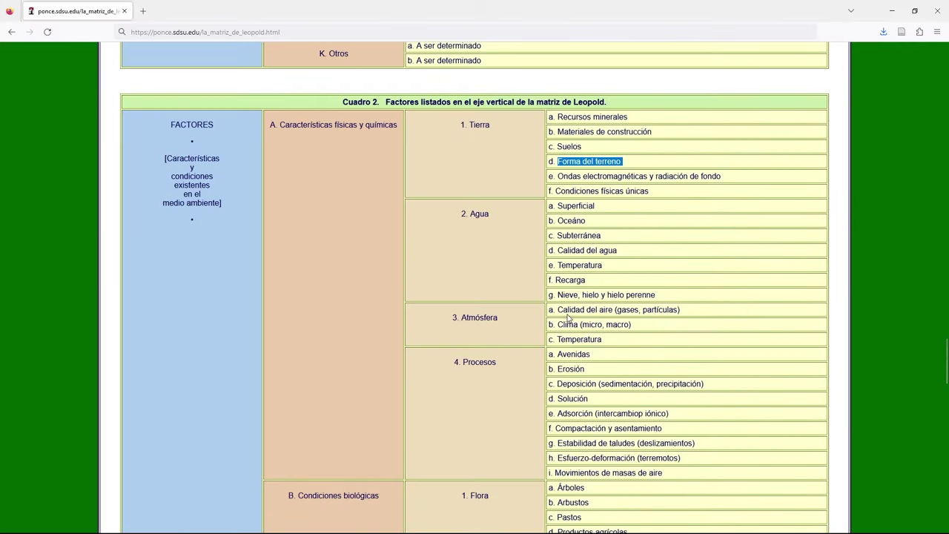
{"action": "key", "text": "alt+Tab"}
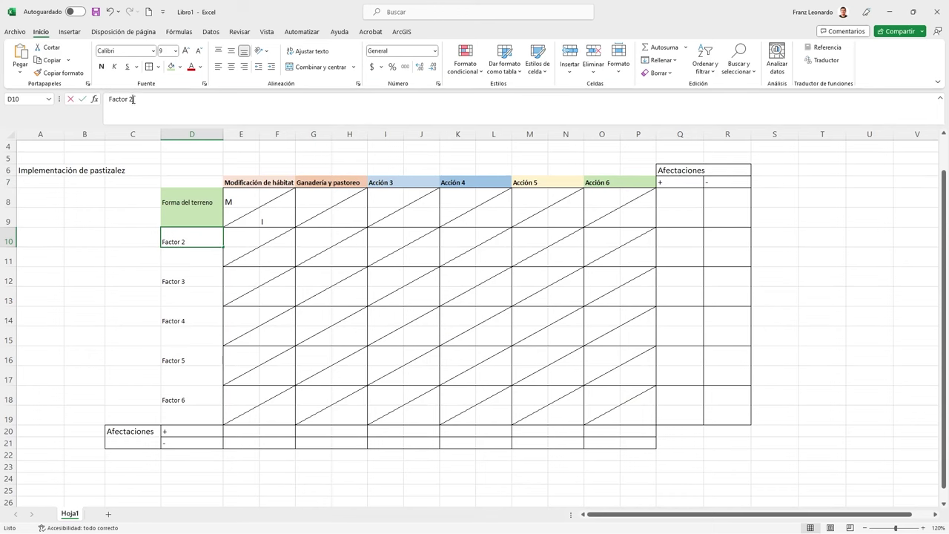
{"action": "left_click_drag", "start_coordinate": [135, 99], "coordinate": [105, 99]}
{"action": "type", "text": "Calidad del aire"}
{"action": "left_click_drag", "start_coordinate": [189, 242], "coordinate": [188, 256]}
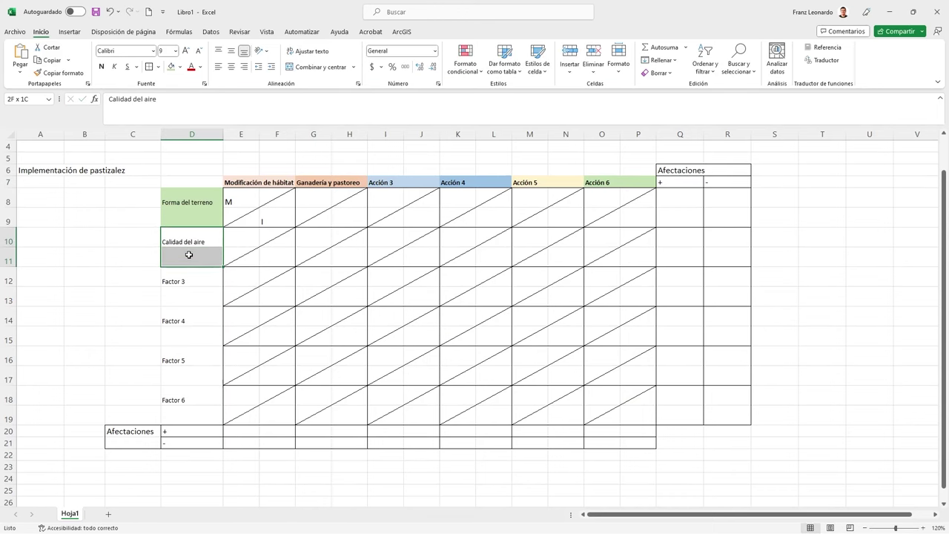
{"action": "key", "text": "F4"}
{"action": "key", "text": "Return"}
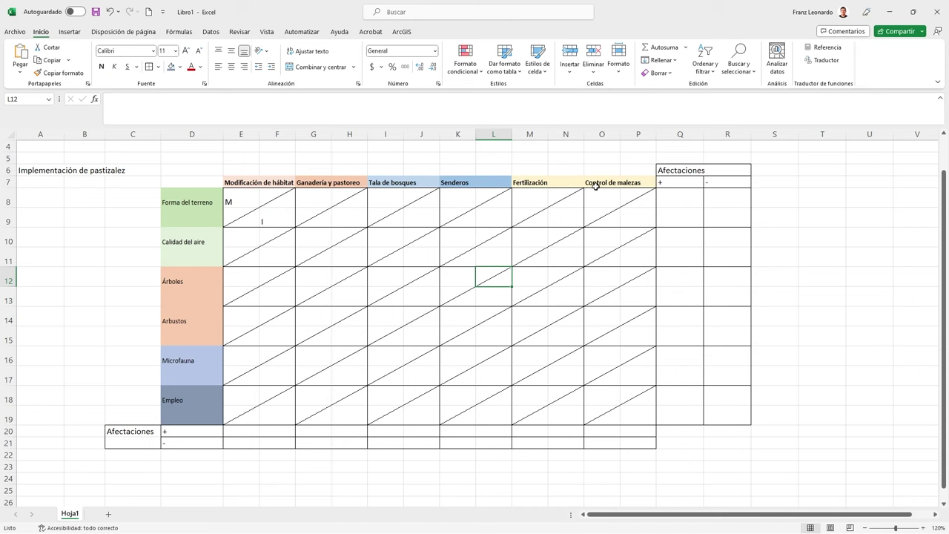
Copy Control de malezas and the Flora factors Árboles to Pastos from the Leopold page
{"action": "key", "text": "alt+Tab"}
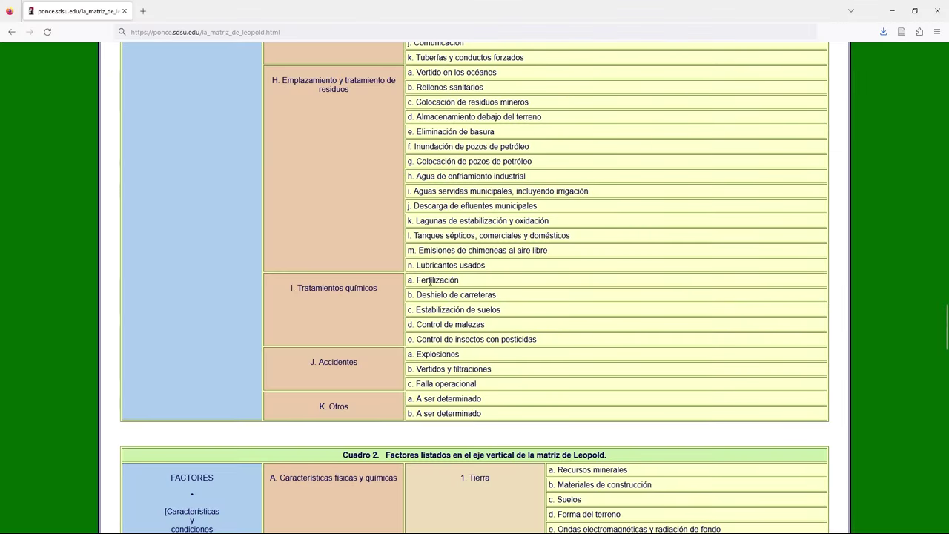
{"action": "double_click", "coordinate": [434, 325]}
{"action": "key", "text": "alt+Tab"}
{"action": "left_click_drag", "start_coordinate": [180, 280], "coordinate": [189, 335]}
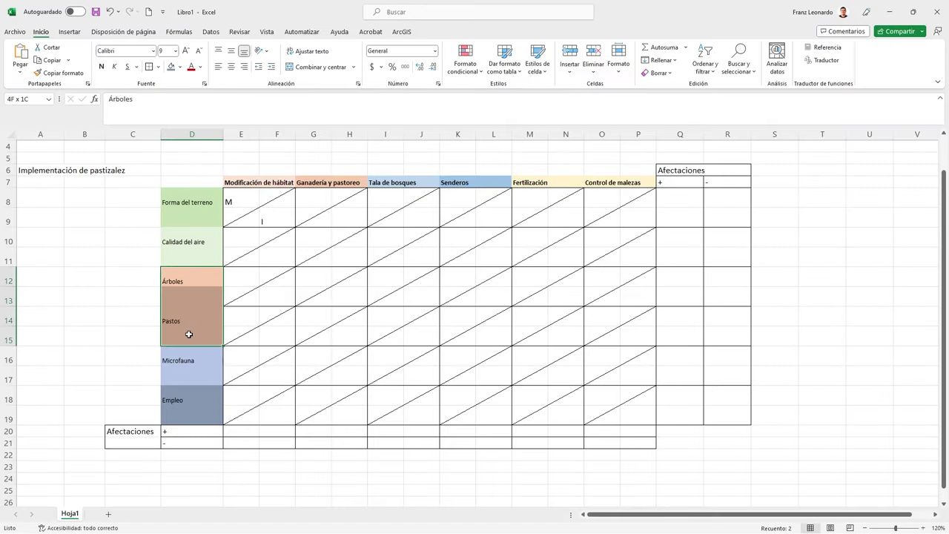
{"action": "key", "text": "alt+Tab"}
{"action": "double_click", "coordinate": [480, 243]}
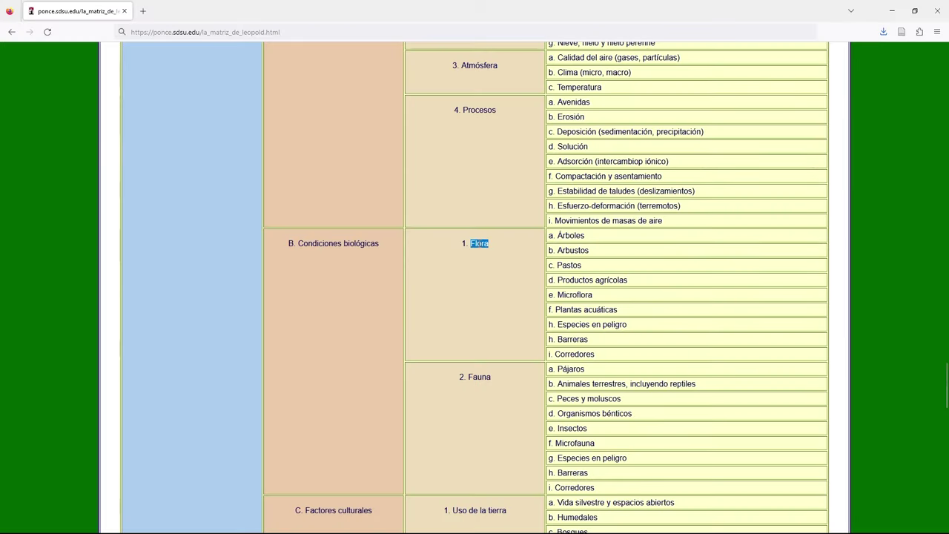
{"action": "key", "text": "alt+Tab"}
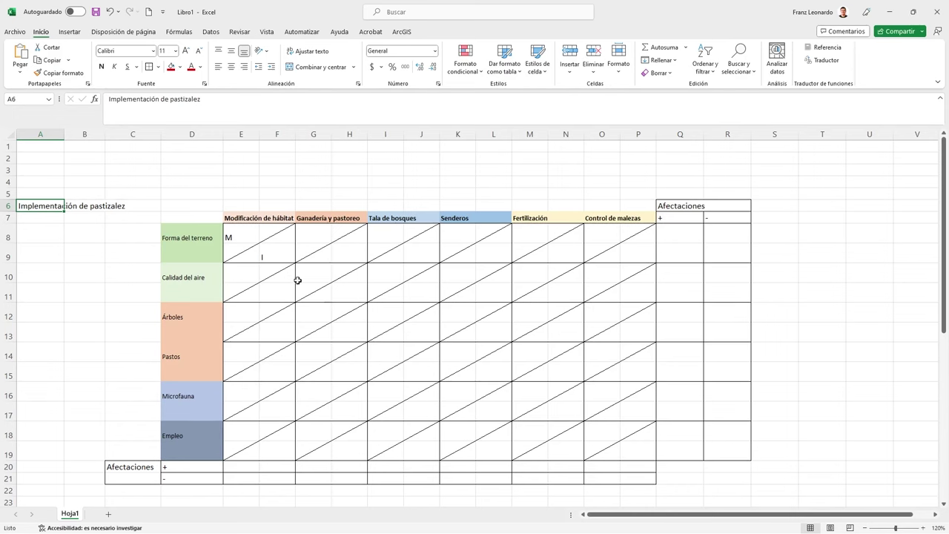
Discard the typed M so the Forma del terreno cell E8:F9 is blank
{"action": "left_click", "coordinate": [220, 104]}
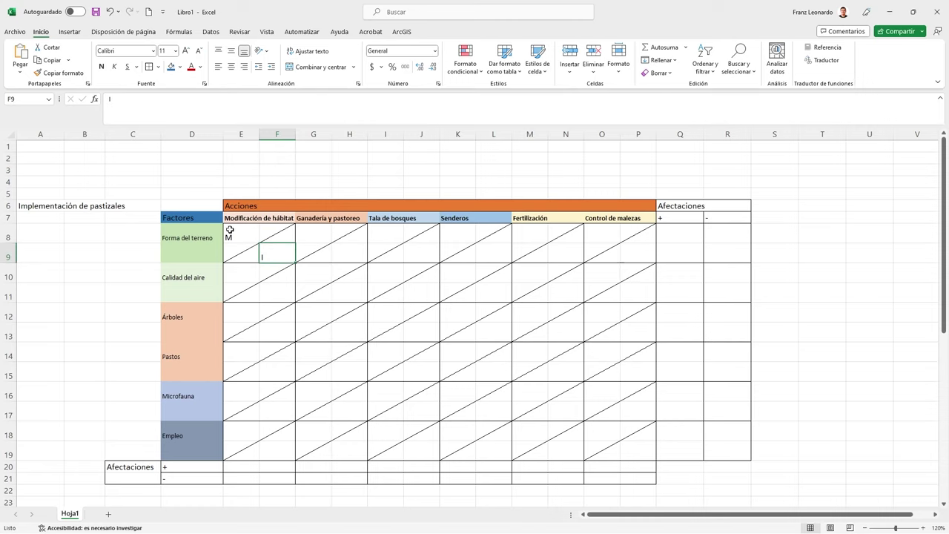
{"action": "left_click", "coordinate": [264, 254]}
{"action": "left_click", "coordinate": [265, 254]}
{"action": "left_click", "coordinate": [228, 232]}
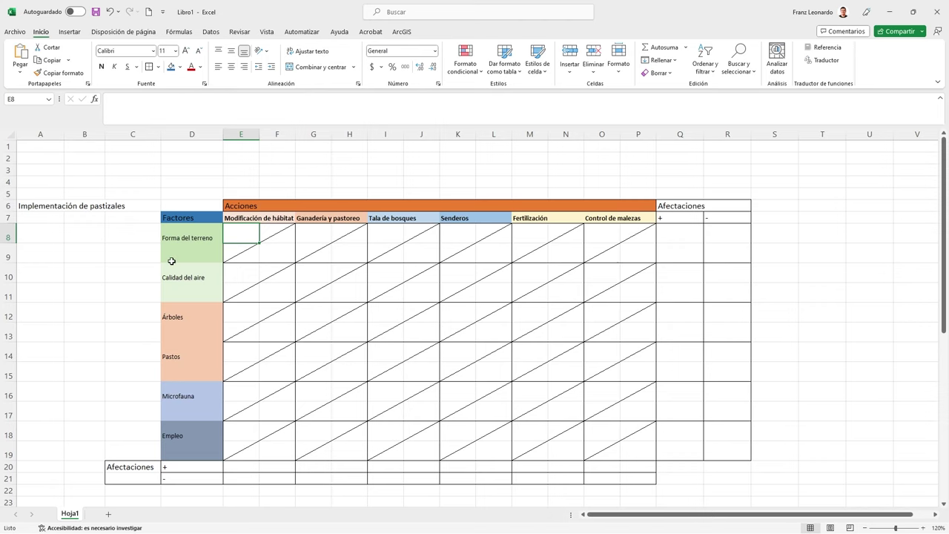
{"action": "scroll", "coordinate": [193, 314], "scroll_direction": "down", "scroll_amount": 1}
{"action": "scroll", "coordinate": [193, 314], "scroll_direction": "down", "scroll_amount": 1}
{"action": "scroll", "coordinate": [193, 316], "scroll_direction": "down", "scroll_amount": 2}
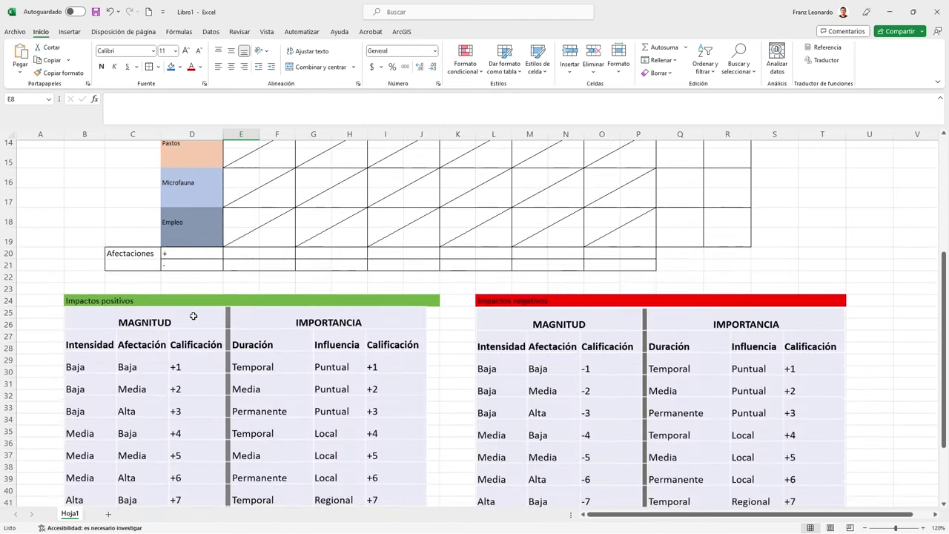
{"action": "scroll", "coordinate": [193, 317], "scroll_direction": "down", "scroll_amount": 1}
{"action": "scroll", "coordinate": [193, 318], "scroll_direction": "down", "scroll_amount": 2}
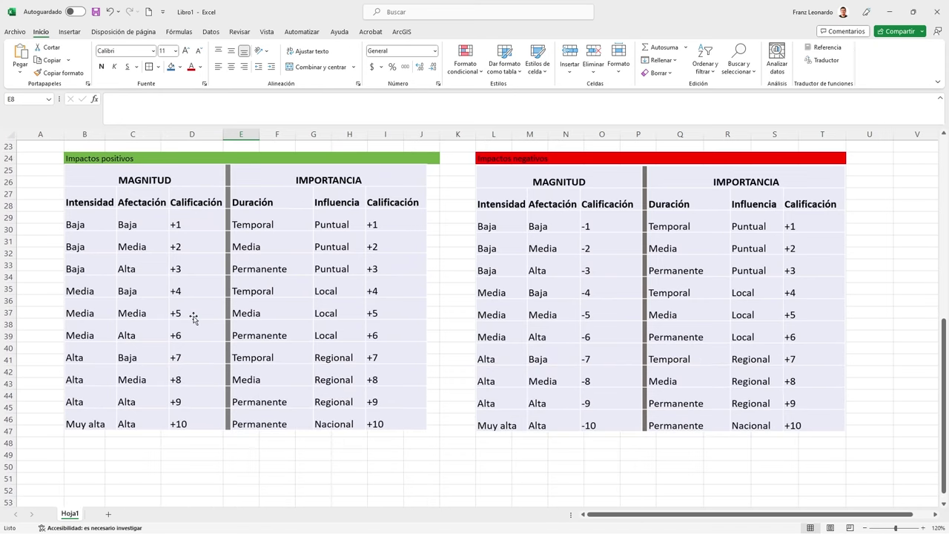
{"action": "scroll", "coordinate": [193, 315], "scroll_direction": "up", "scroll_amount": 3}
{"action": "scroll", "coordinate": [192, 314], "scroll_direction": "up", "scroll_amount": 2}
{"action": "scroll", "coordinate": [193, 309], "scroll_direction": "up", "scroll_amount": 1}
{"action": "scroll", "coordinate": [193, 309], "scroll_direction": "down", "scroll_amount": 4}
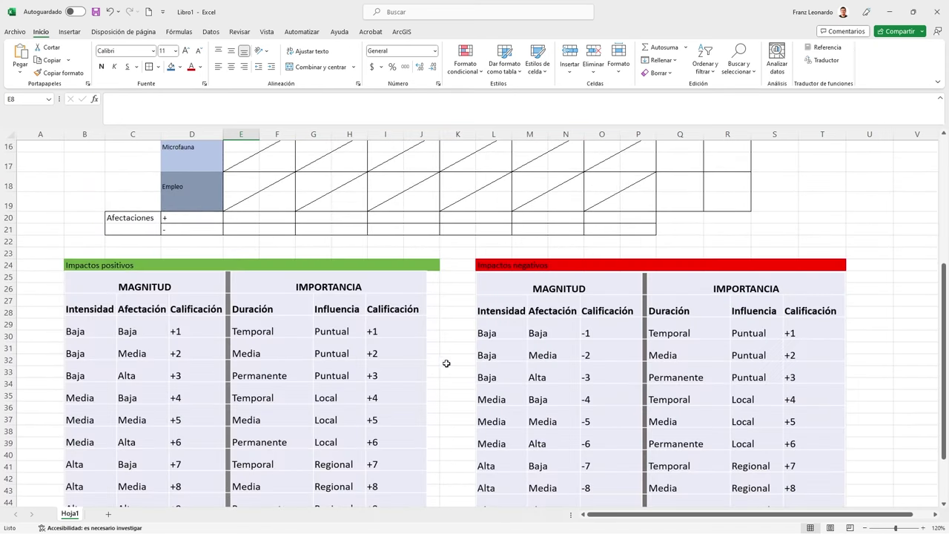
{"action": "scroll", "coordinate": [596, 320], "scroll_direction": "down", "scroll_amount": 2}
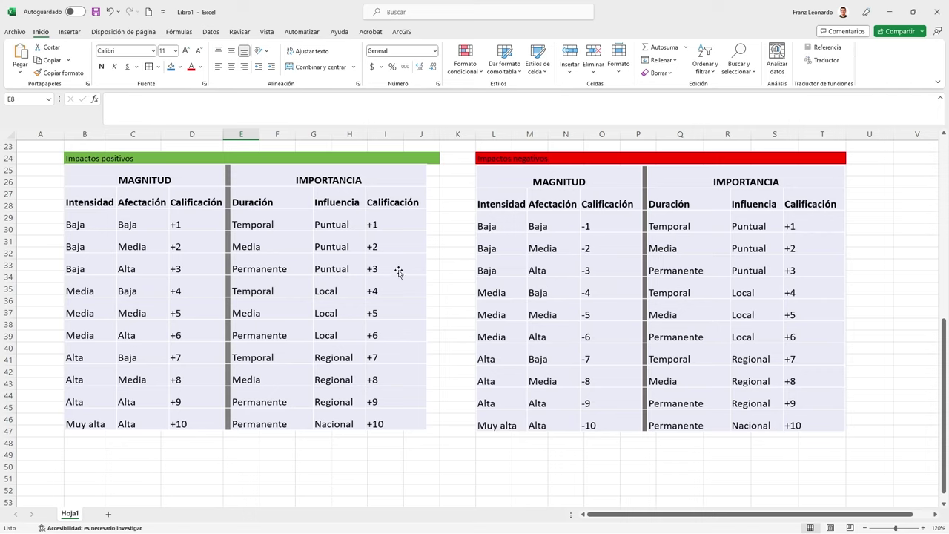
{"action": "scroll", "coordinate": [335, 287], "scroll_direction": "up", "scroll_amount": 4}
{"action": "scroll", "coordinate": [333, 286], "scroll_direction": "up", "scroll_amount": 3}
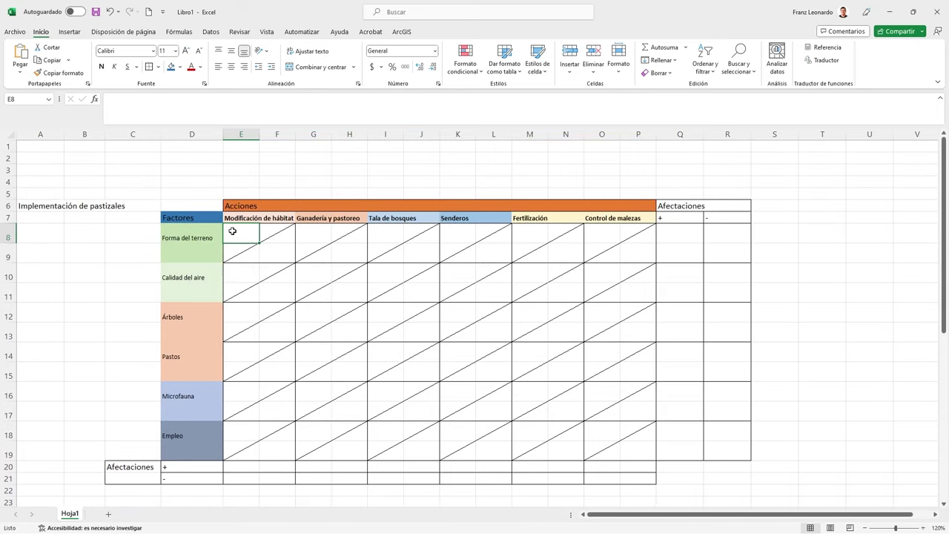
Enter -2 as the magnitude in E8, then check the negative impact table below
{"action": "type", "text": "-2"}
{"action": "left_click", "coordinate": [272, 253]}
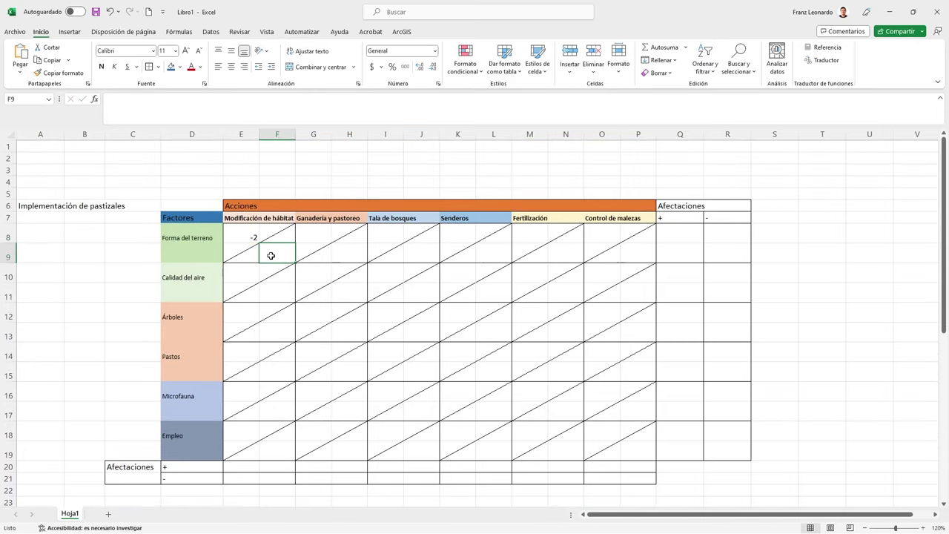
{"action": "scroll", "coordinate": [324, 274], "scroll_direction": "down", "scroll_amount": 6}
{"action": "scroll", "coordinate": [764, 274], "scroll_direction": "down", "scroll_amount": 1}
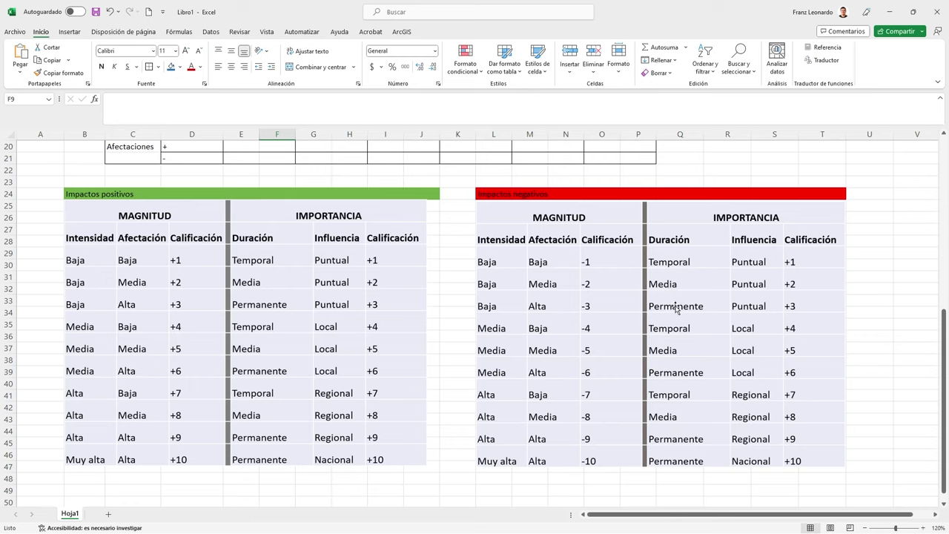
Enter importance 3 in F9 beside the -2 magnitude and verify both values
{"action": "scroll", "coordinate": [427, 279], "scroll_direction": "up", "scroll_amount": 2}
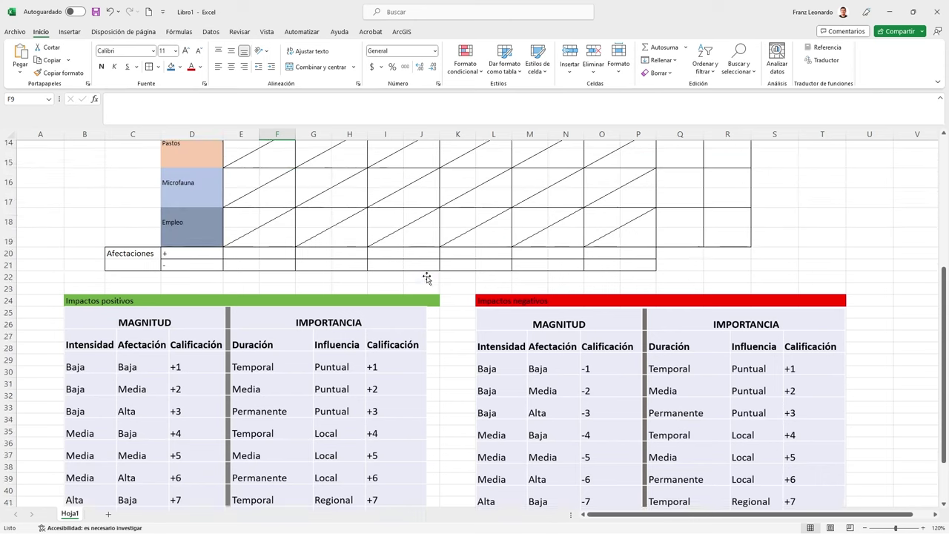
{"action": "scroll", "coordinate": [427, 278], "scroll_direction": "up", "scroll_amount": 4}
{"action": "type", "text": "3"}
{"action": "key", "text": "Return"}
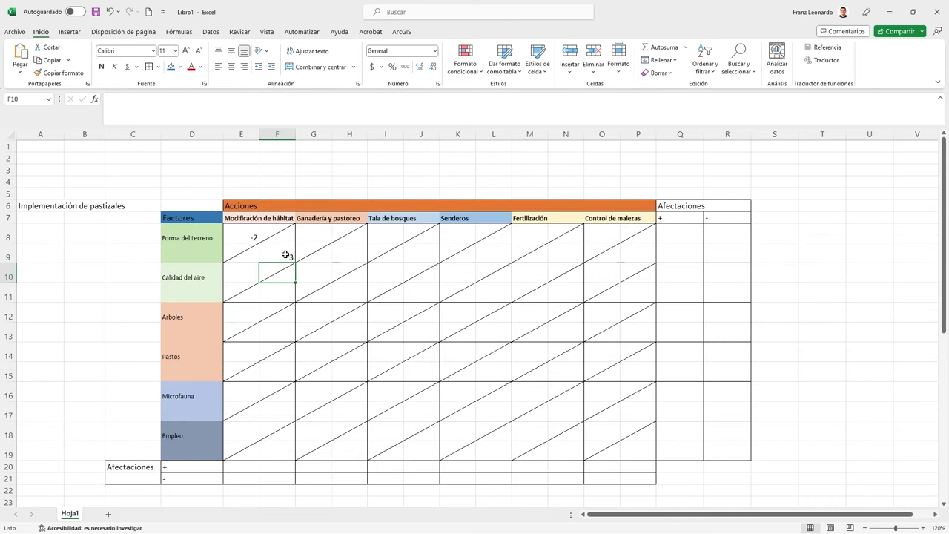
{"action": "left_click", "coordinate": [247, 236]}
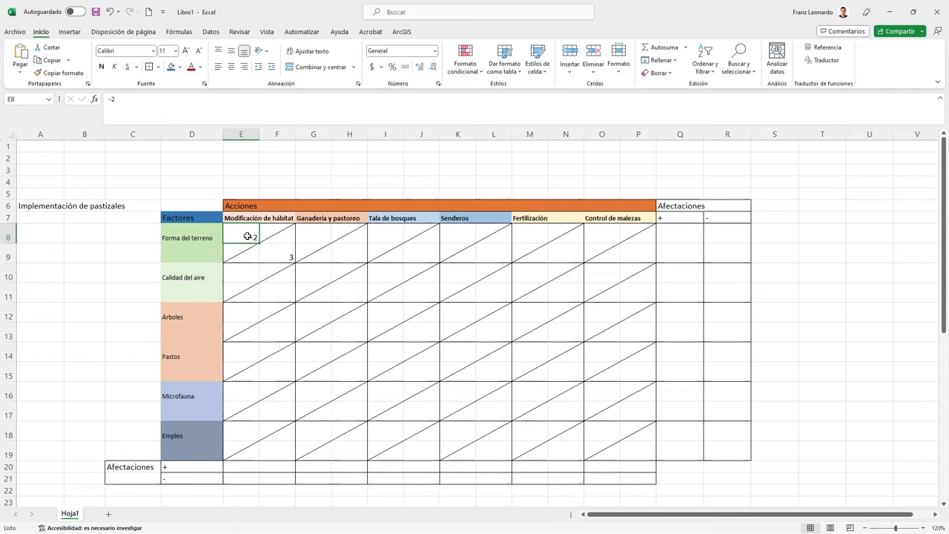
{"action": "left_click", "coordinate": [281, 255]}
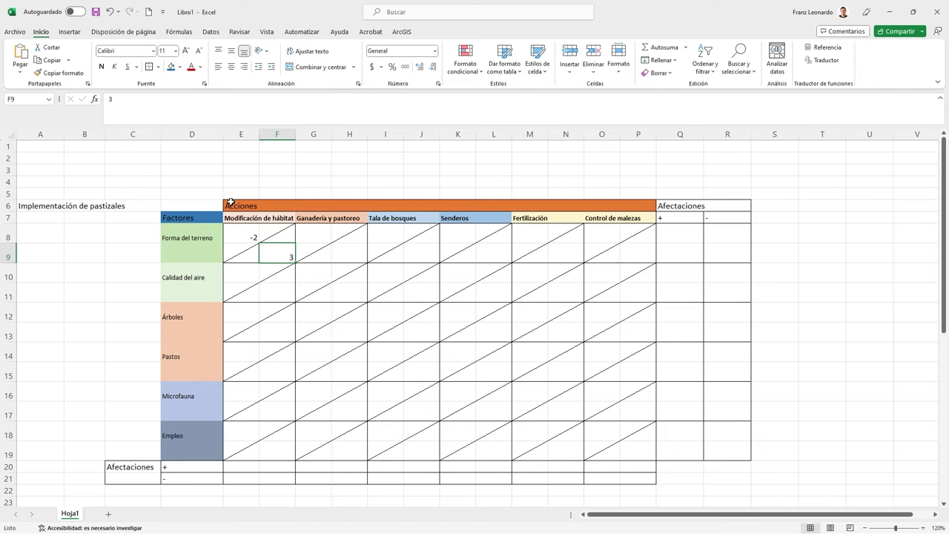
{"action": "left_click", "coordinate": [380, 215]}
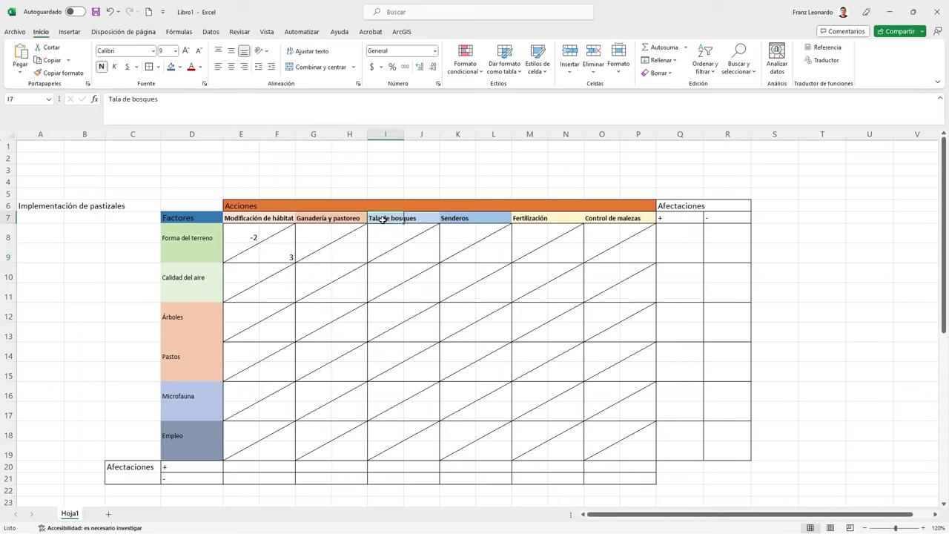
{"action": "left_click", "coordinate": [380, 437]}
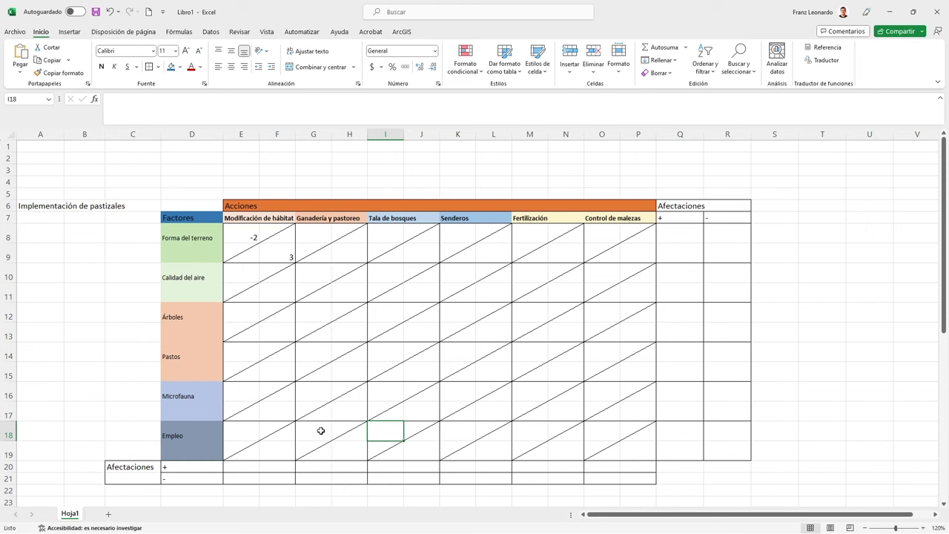
Enter magnitude 9 in I18 and importance 3 in J19 for Tala de bosques on Empleo
{"action": "scroll", "coordinate": [380, 438], "scroll_direction": "down", "scroll_amount": 3}
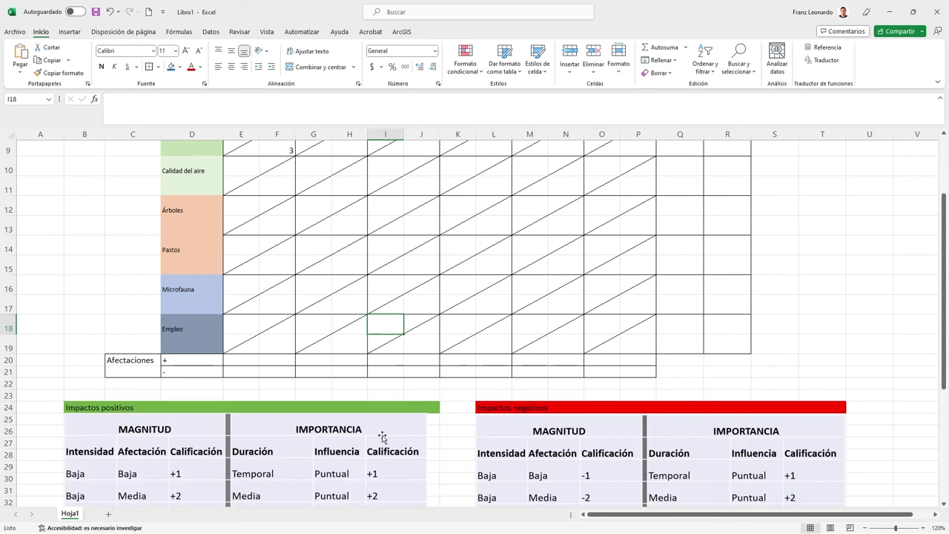
{"action": "scroll", "coordinate": [381, 438], "scroll_direction": "down", "scroll_amount": 1}
{"action": "scroll", "coordinate": [222, 356], "scroll_direction": "down", "scroll_amount": 1}
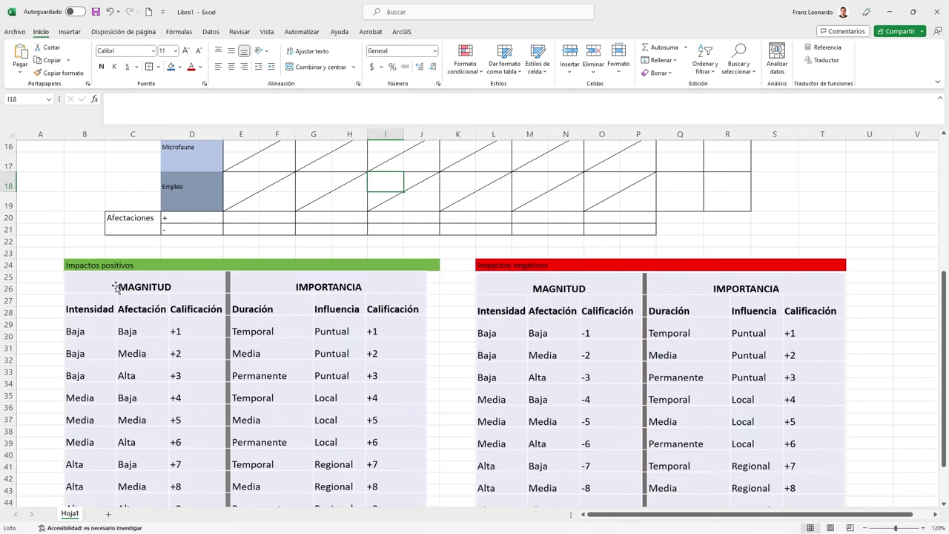
{"action": "scroll", "coordinate": [116, 287], "scroll_direction": "down", "scroll_amount": 2}
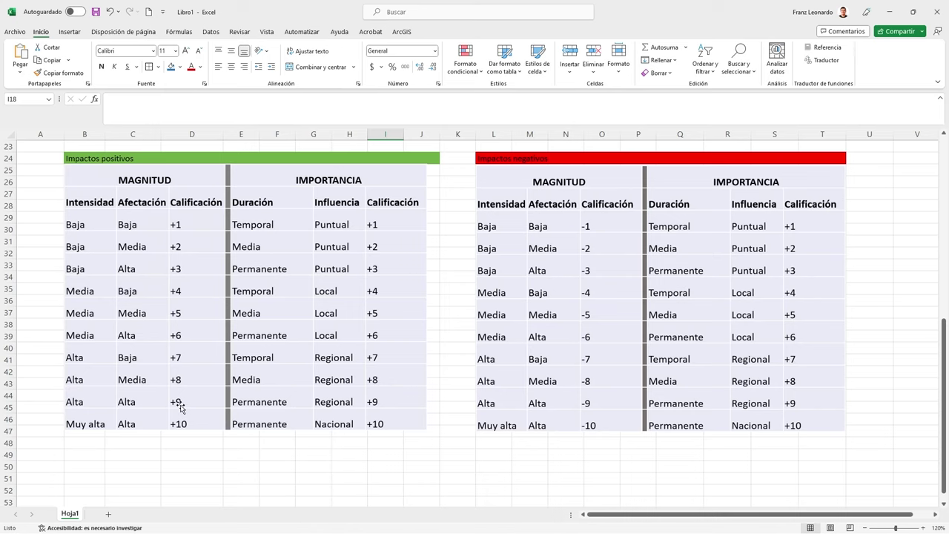
{"action": "type", "text": "9"}
{"action": "key", "text": "Return"}
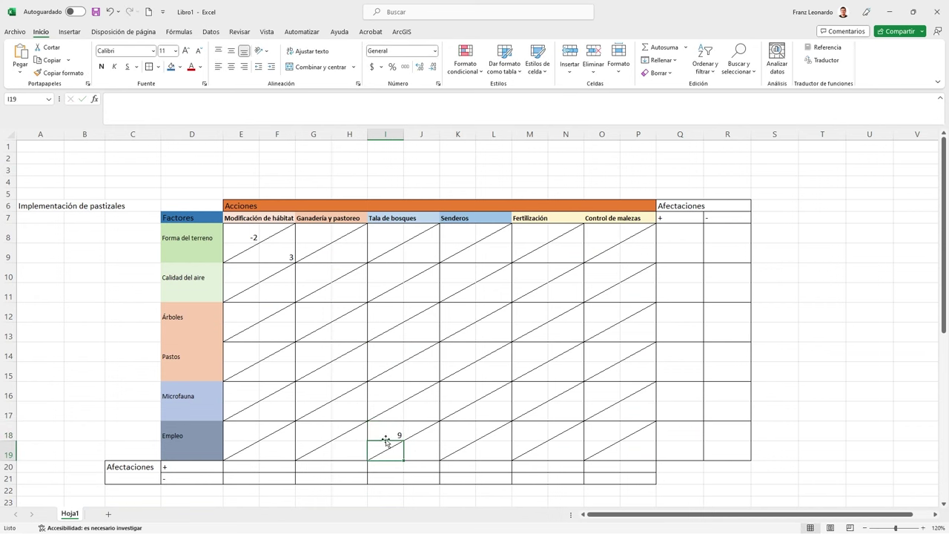
{"action": "left_click", "coordinate": [424, 453]}
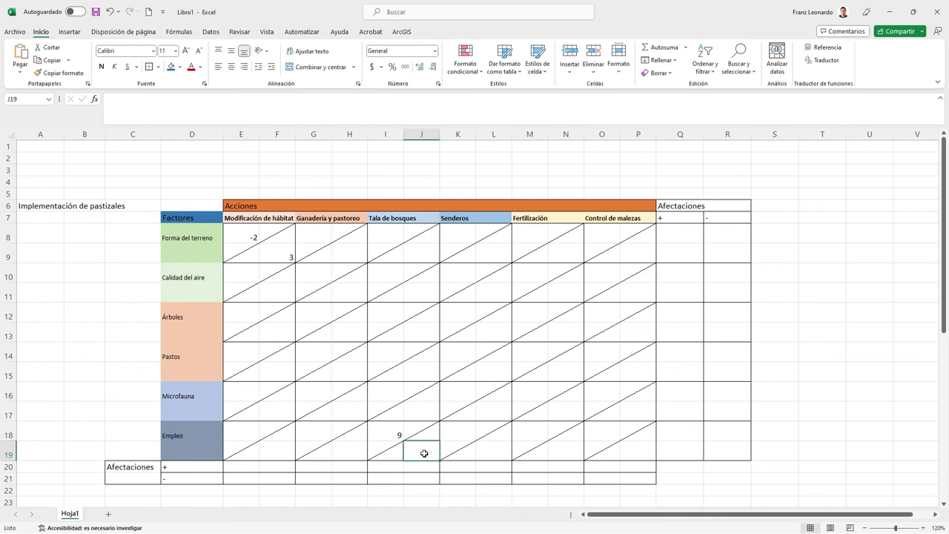
{"action": "scroll", "coordinate": [424, 454], "scroll_direction": "down", "scroll_amount": 6}
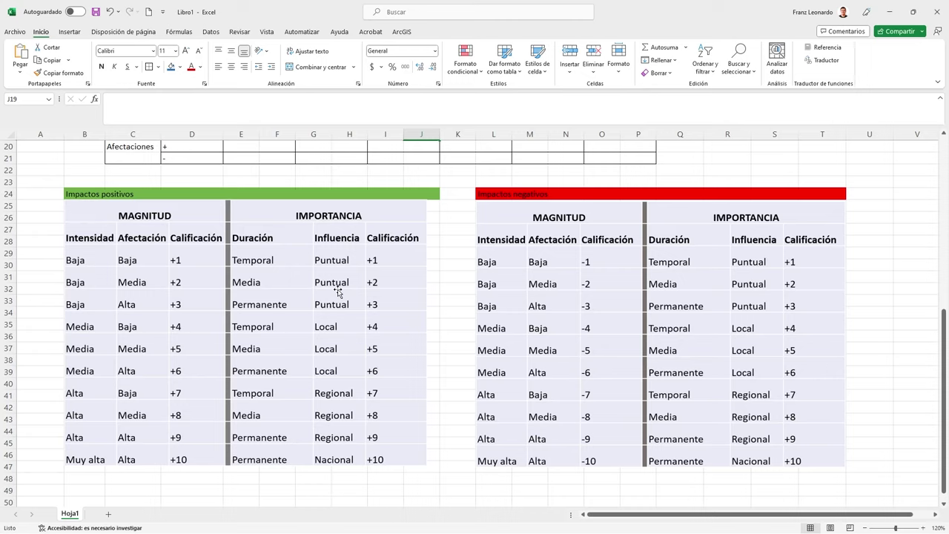
{"action": "scroll", "coordinate": [338, 292], "scroll_direction": "up", "scroll_amount": 6}
{"action": "left_click", "coordinate": [313, 273]}
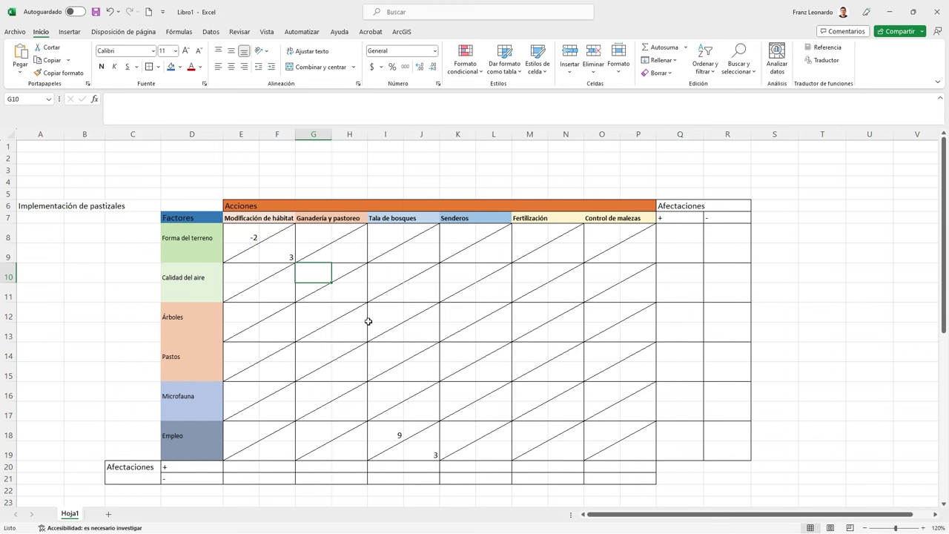
{"action": "scroll", "coordinate": [368, 321], "scroll_direction": "down", "scroll_amount": 1}
{"action": "scroll", "coordinate": [379, 321], "scroll_direction": "down", "scroll_amount": 2}
{"action": "scroll", "coordinate": [542, 371], "scroll_direction": "down", "scroll_amount": 1}
{"action": "scroll", "coordinate": [711, 405], "scroll_direction": "down", "scroll_amount": 1}
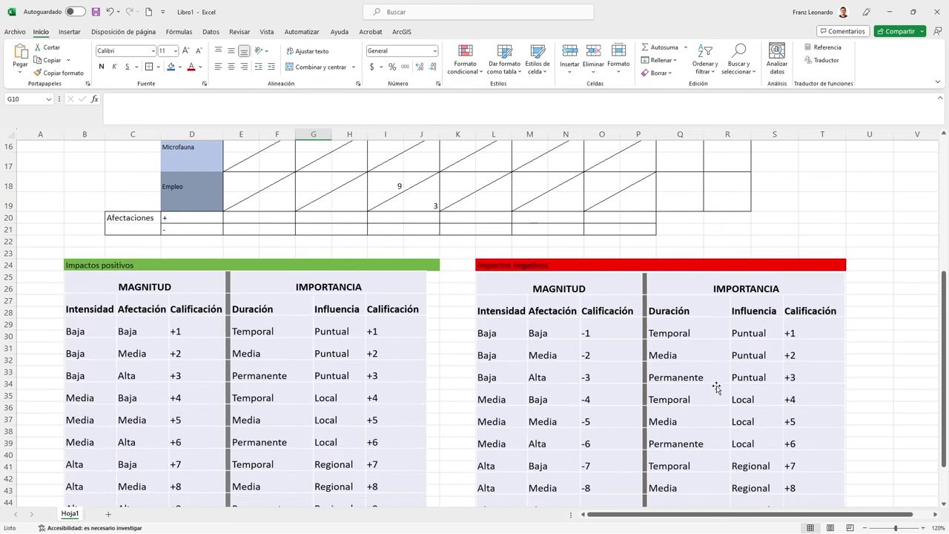
{"action": "scroll", "coordinate": [717, 387], "scroll_direction": "down", "scroll_amount": 1}
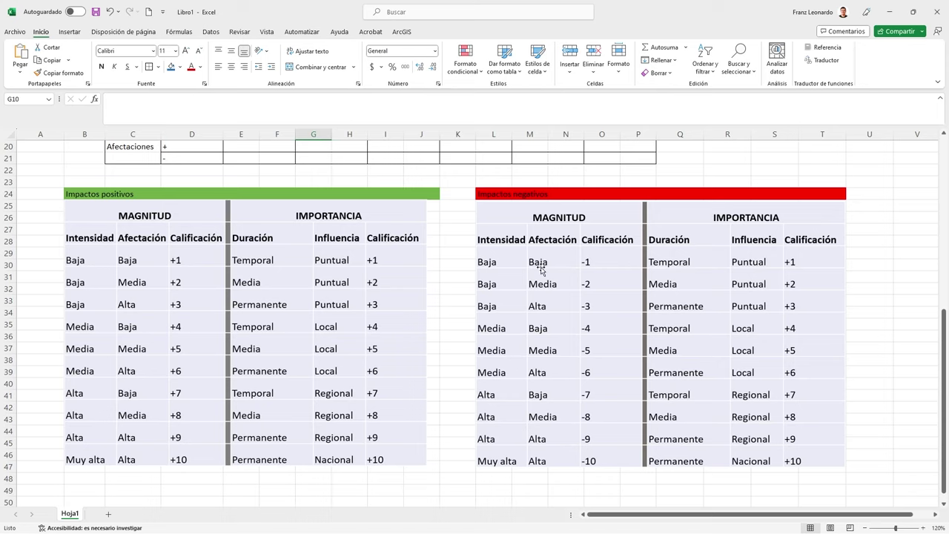